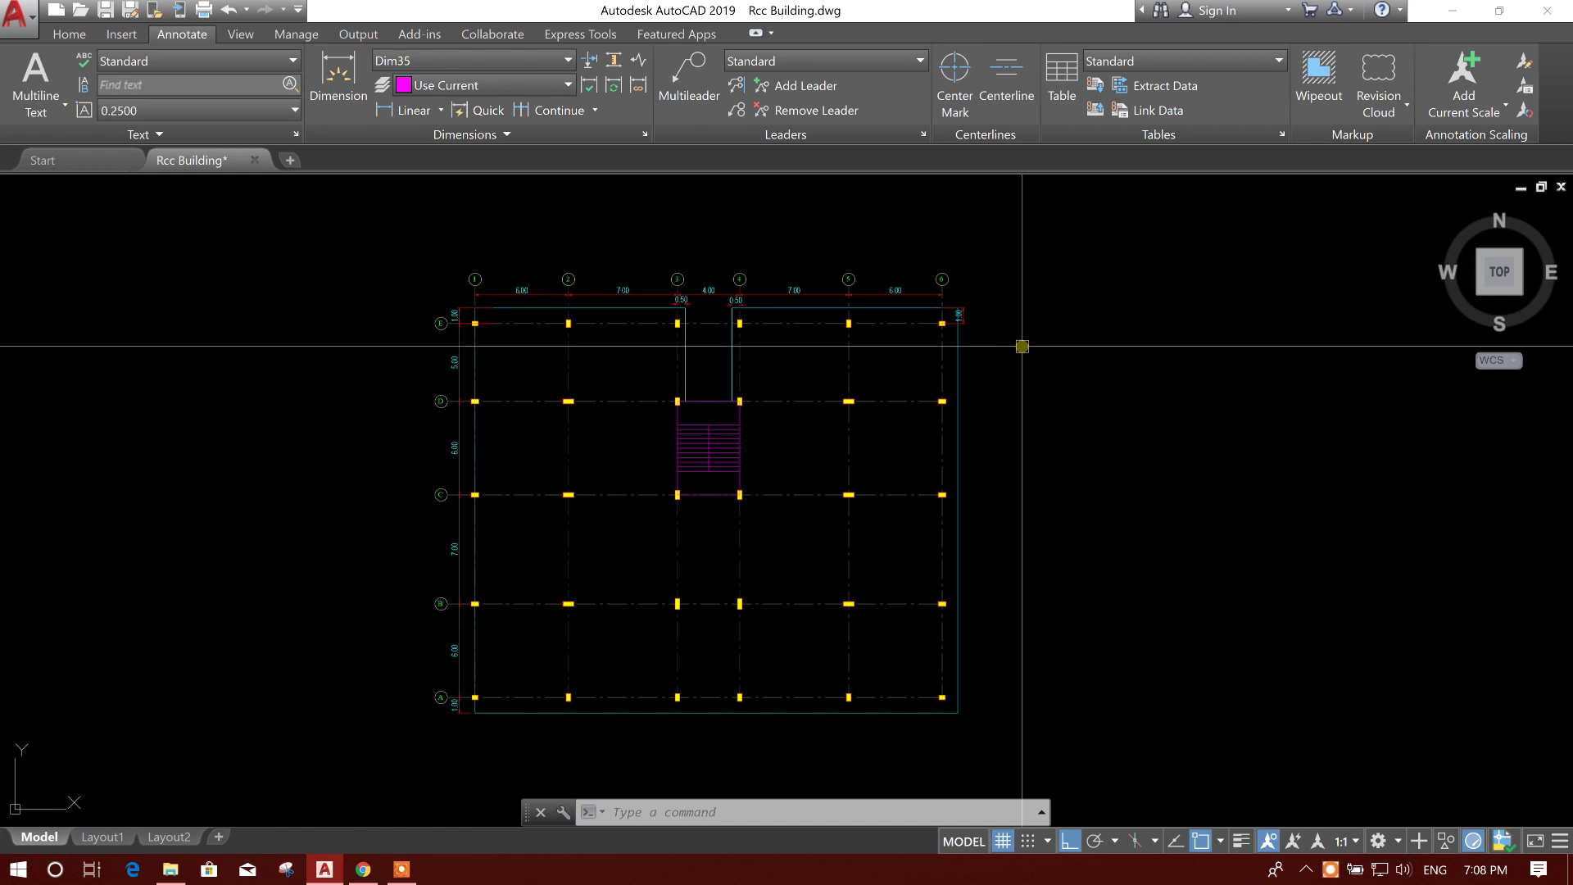
# Minimise the AutoCAD drawing and the file folder window, and launch STRAP from the desktop.
pyautogui.moveTo(1057, 418); pyautogui.dragTo(995, 409, button='middle')
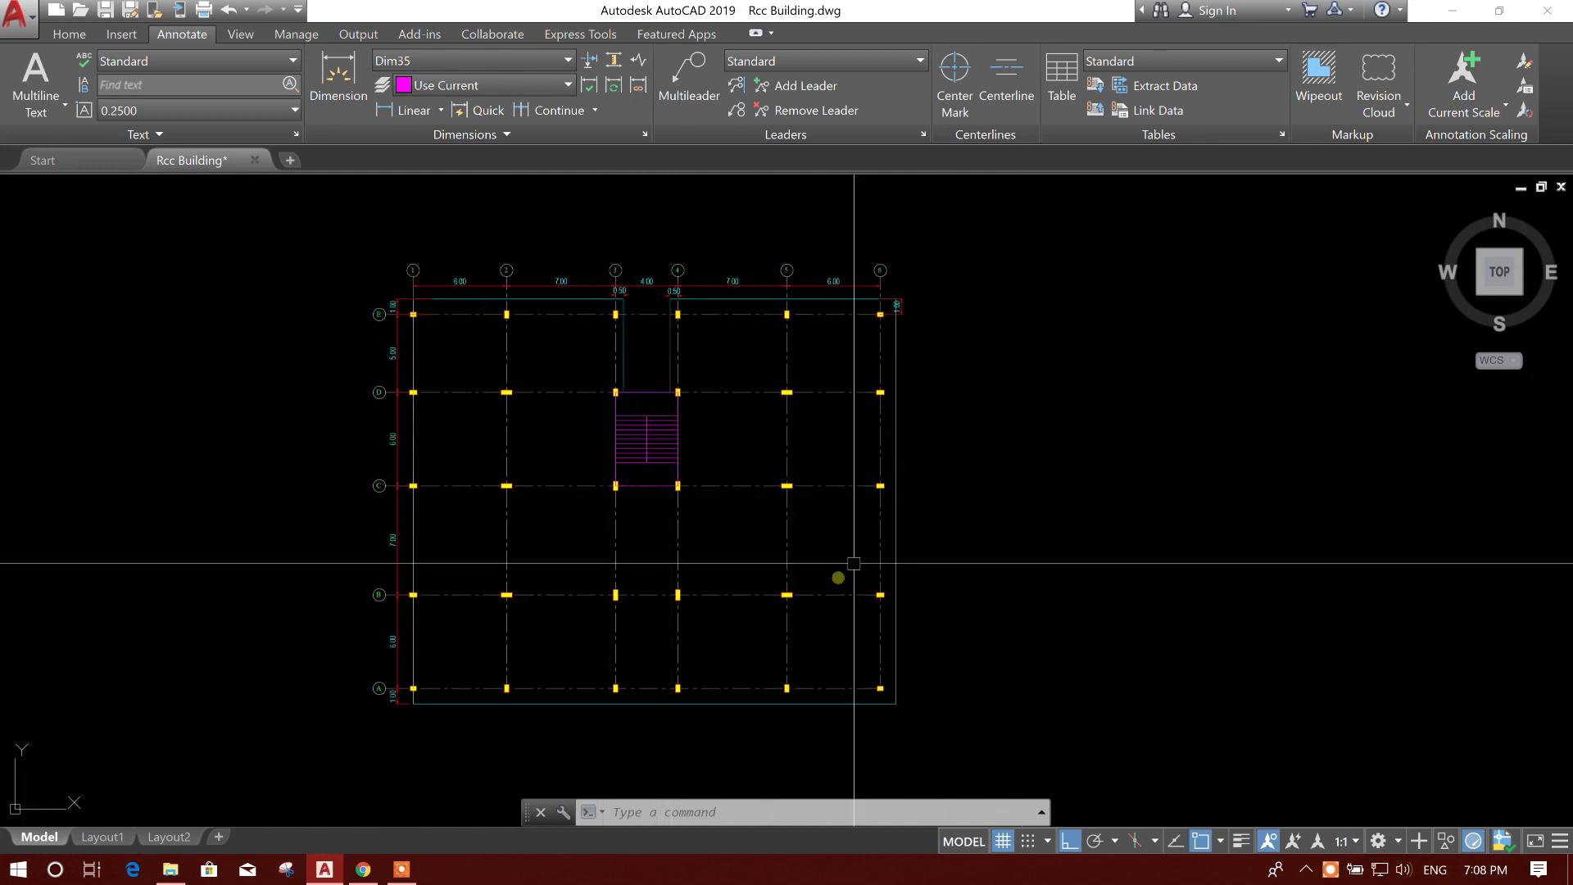
pyautogui.click(1452, 11)
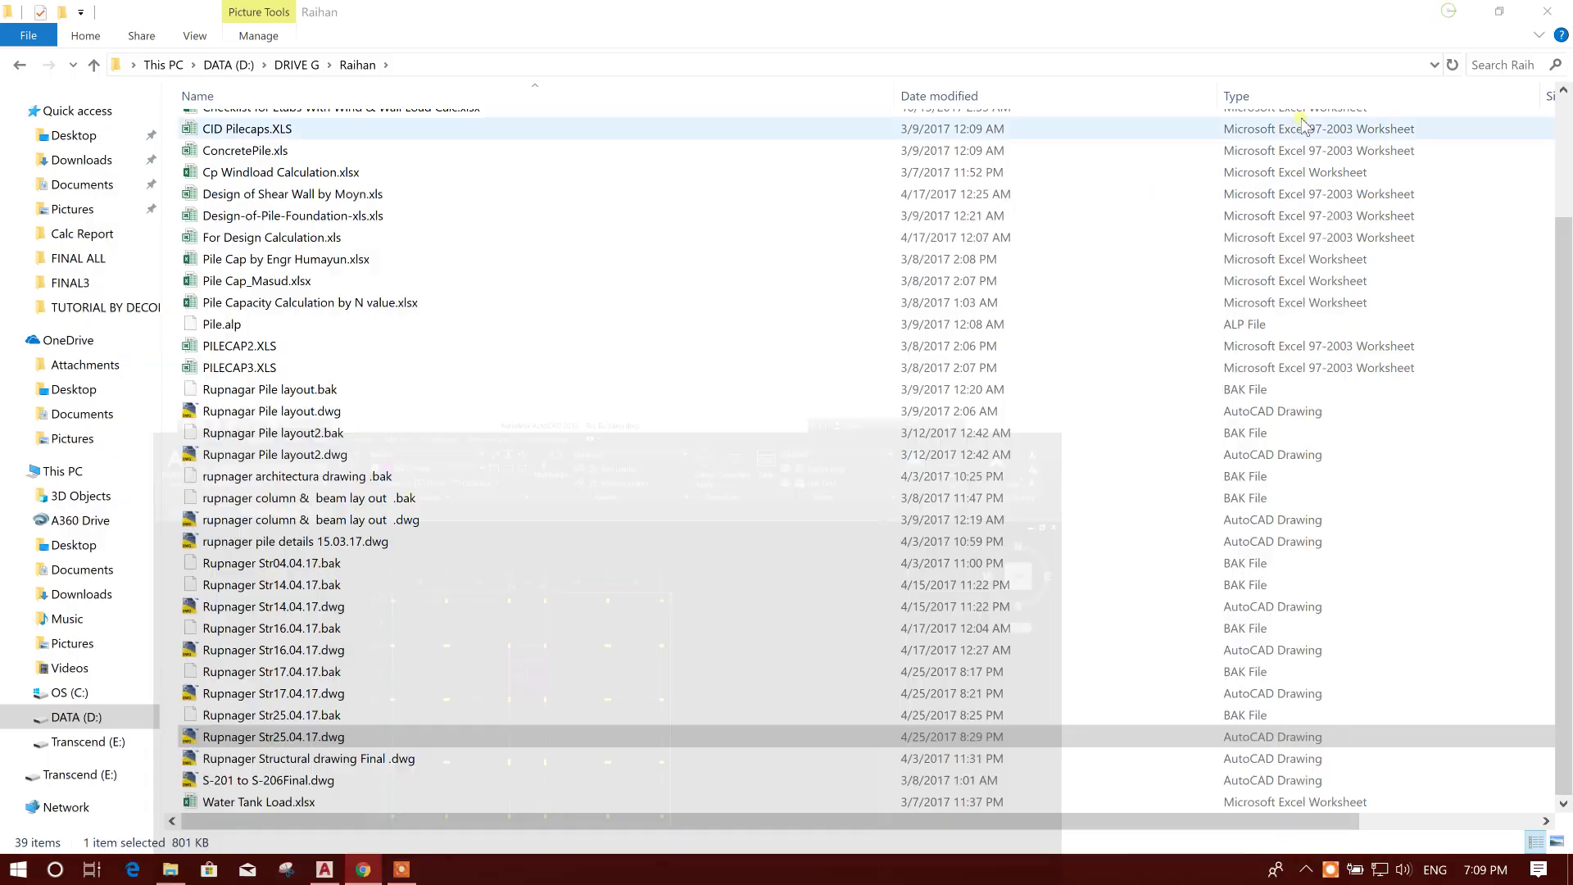
pyautogui.click(1452, 11)
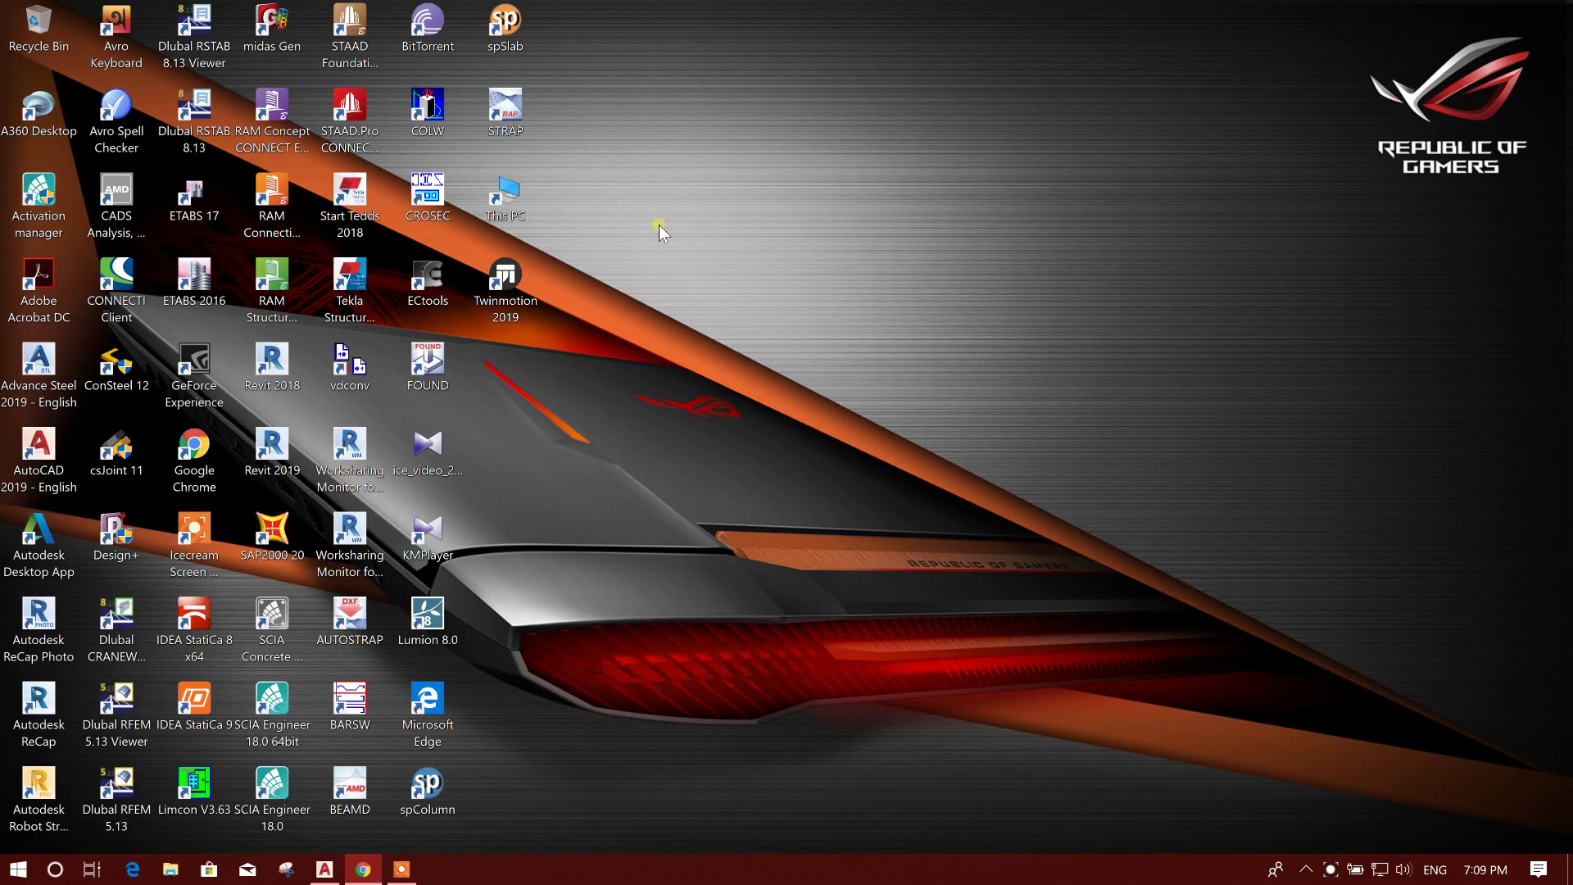
pyautogui.rightClick(526, 125)
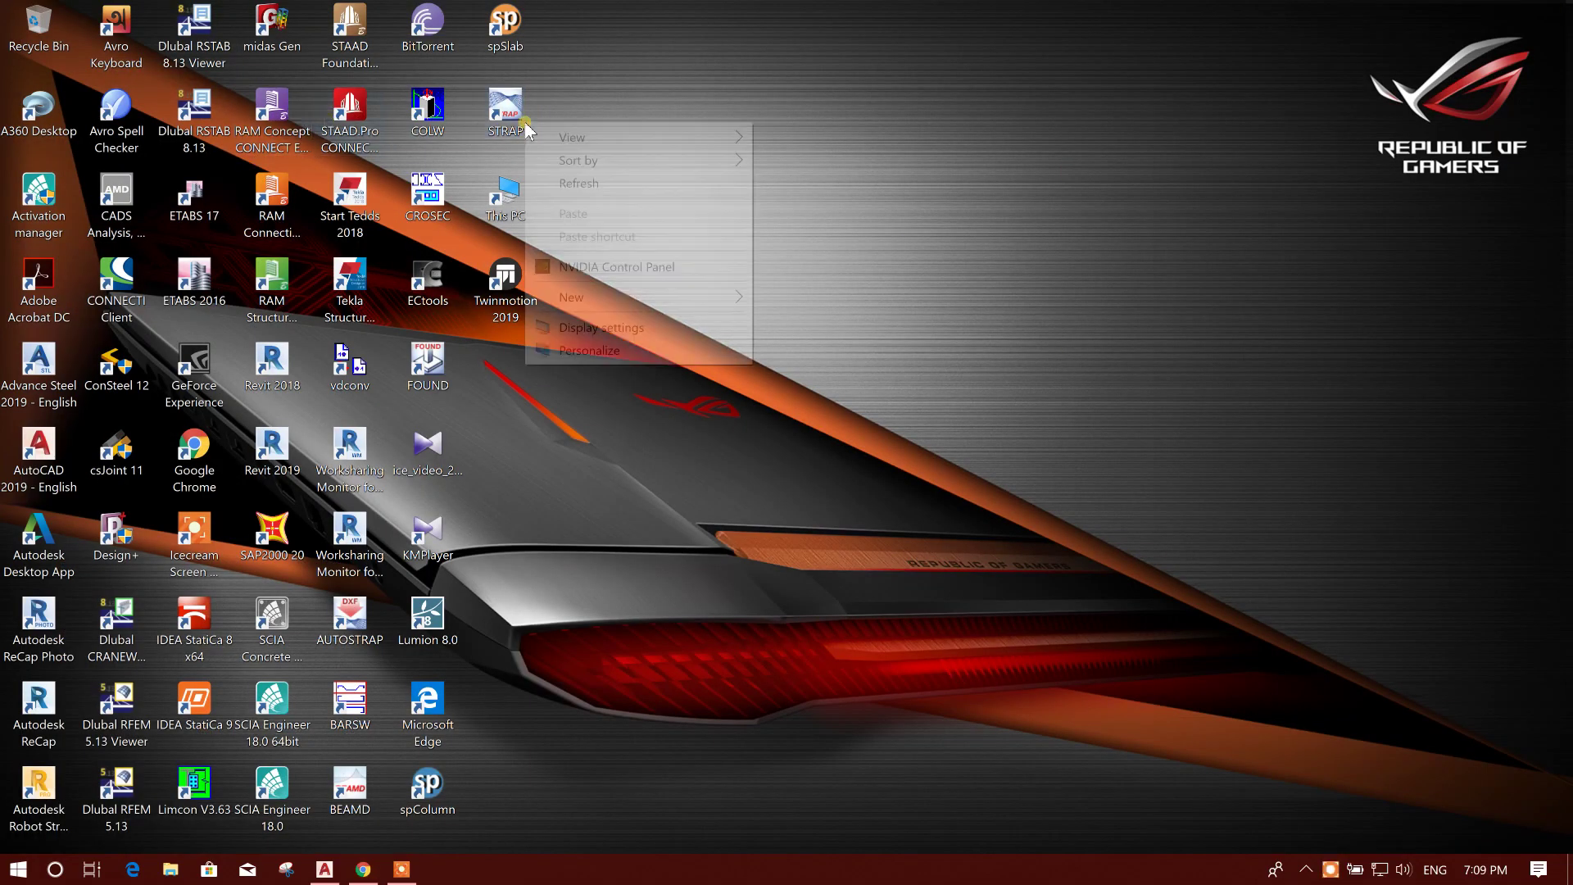
pyautogui.click(505, 107)
pyautogui.rightClick(506, 106)
pyautogui.click(558, 116)
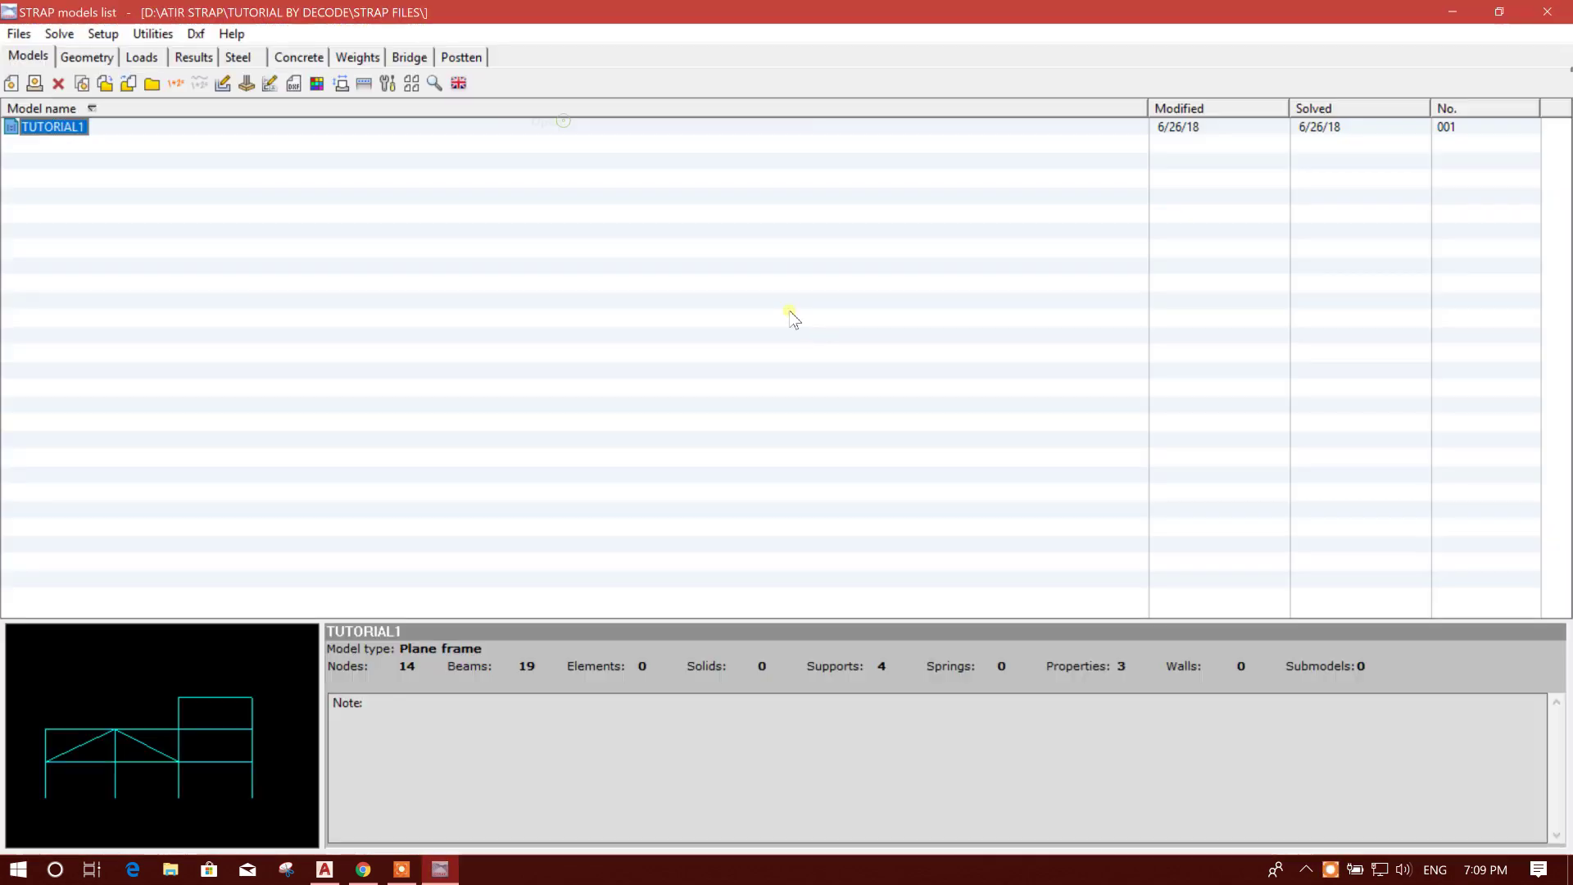
# Create a new model titled RCC BUILDING in the models list.
pyautogui.click(12, 82)
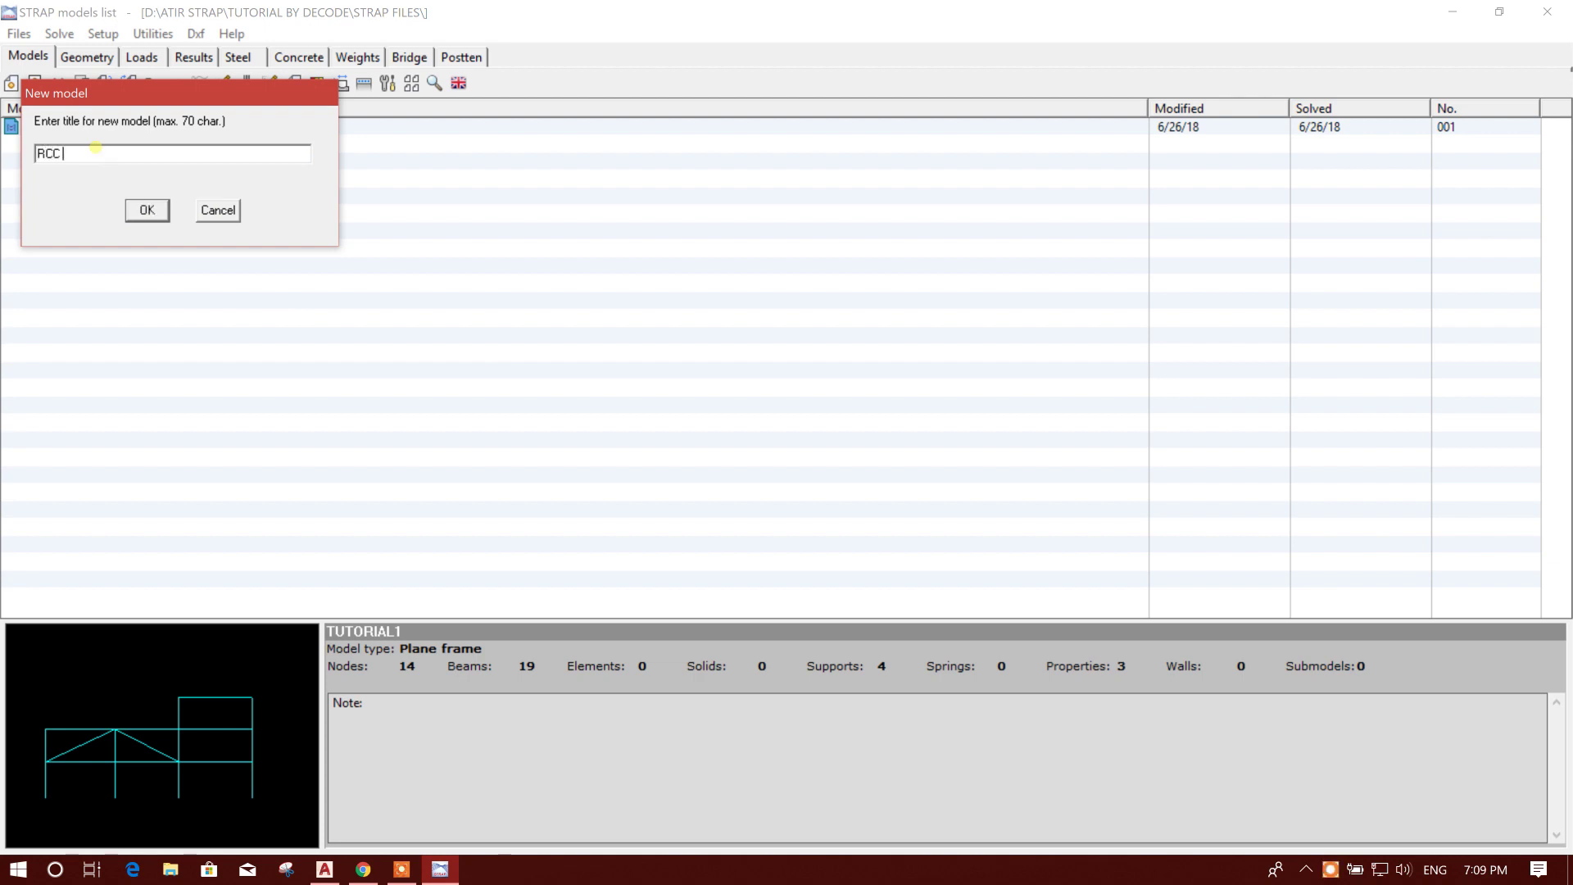
pyautogui.write('RCC BUILDING')
pyautogui.click(147, 211)
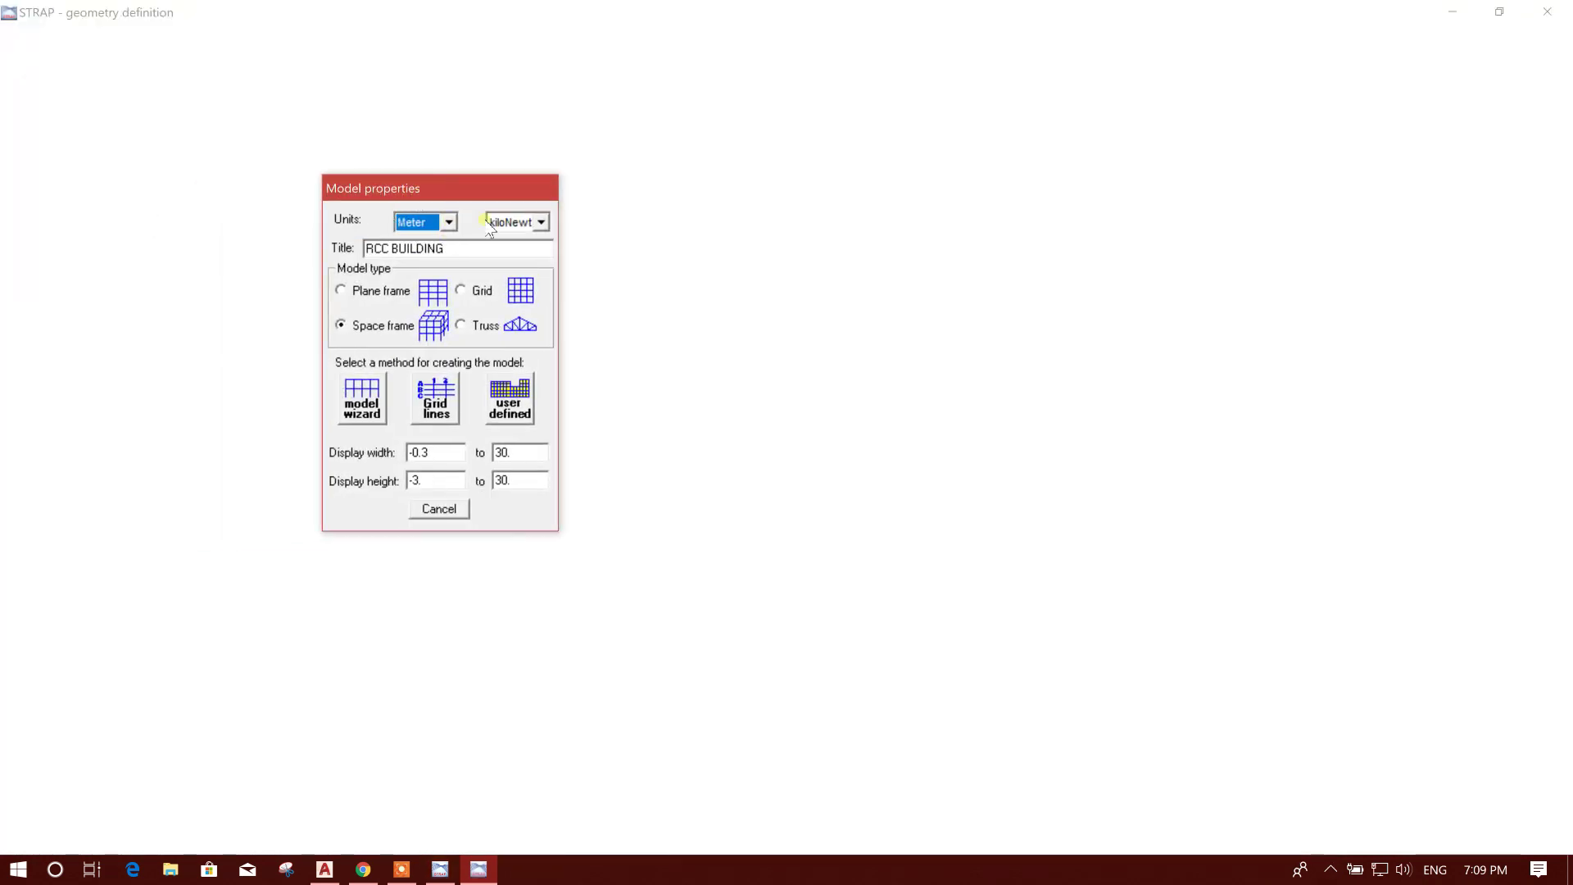
# Keep the Meter and kiloNewton units with the space frame type, and choose grid lines as the method for creating the model.
pyautogui.click(542, 223)
pyautogui.click(542, 223)
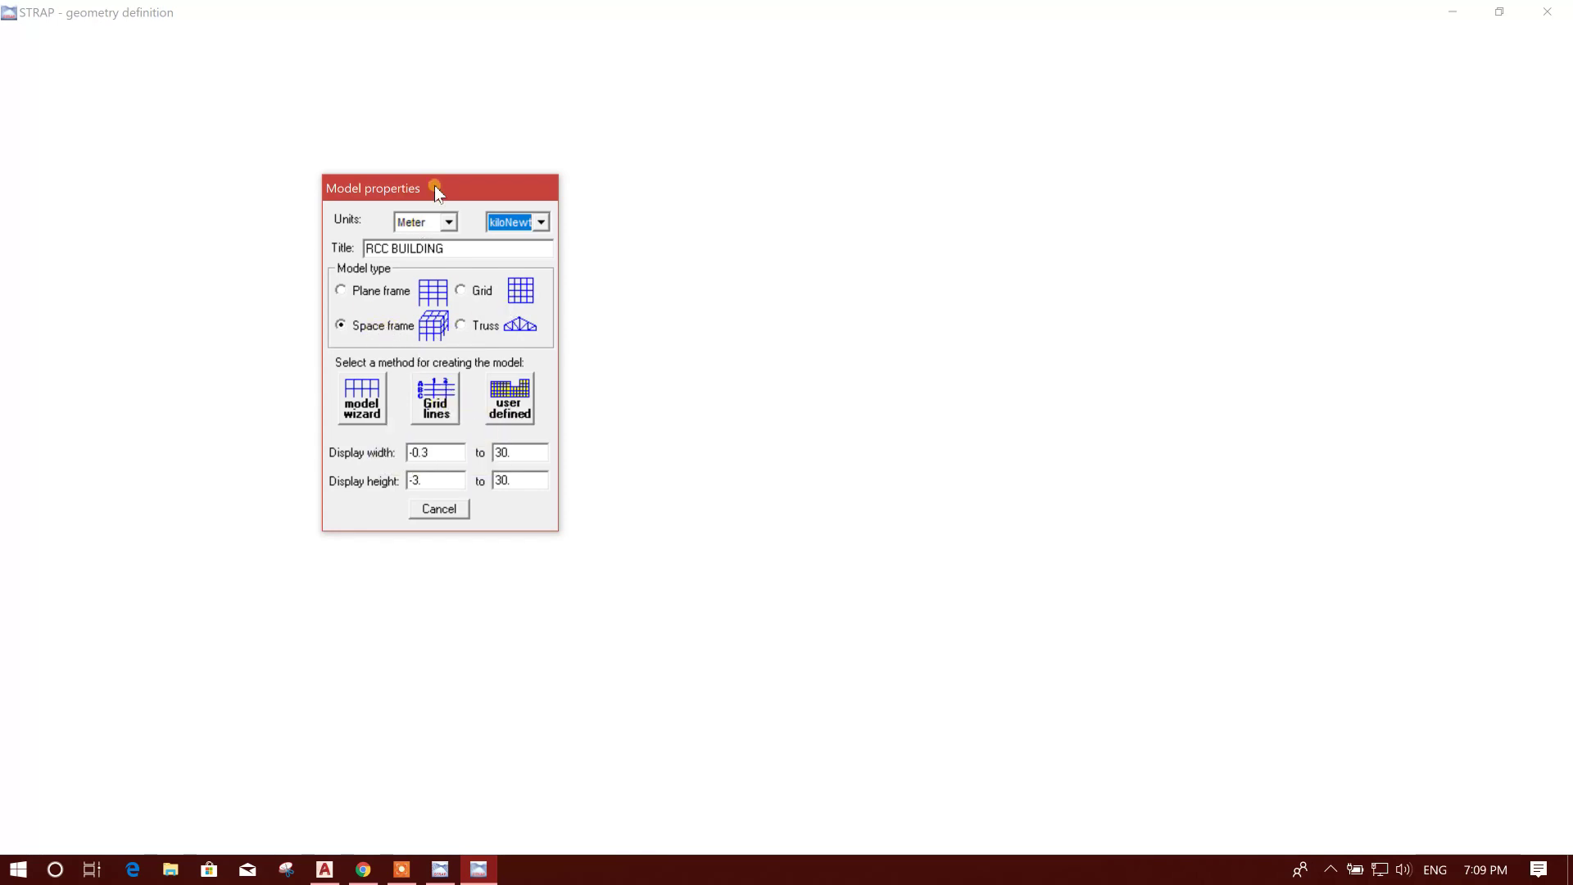
pyautogui.moveTo(434, 185); pyautogui.dragTo(393, 156)
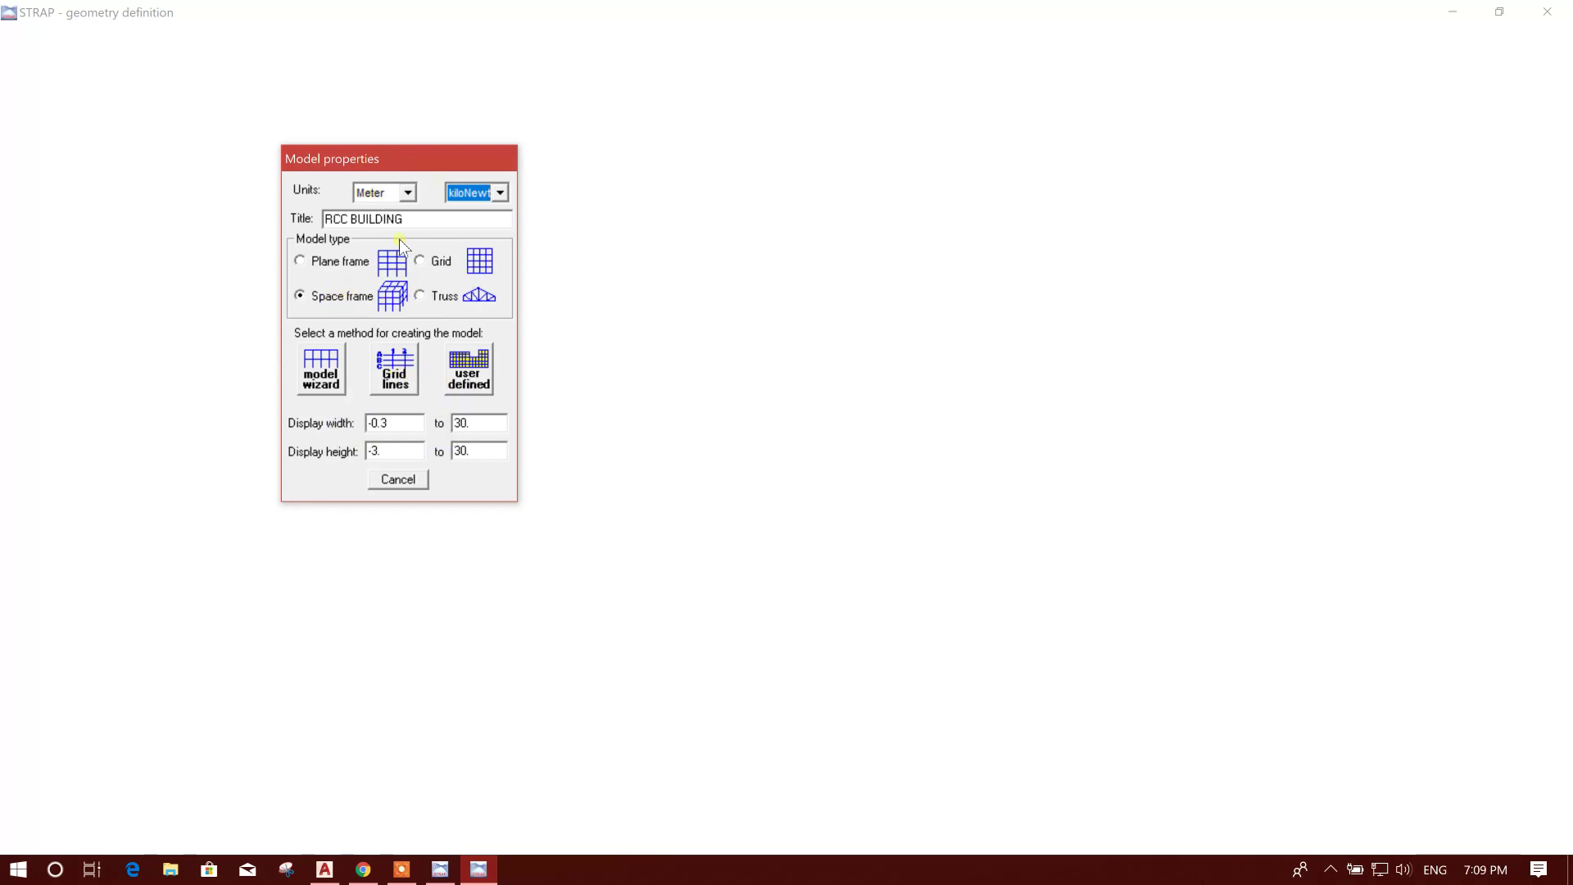
pyautogui.click(401, 379)
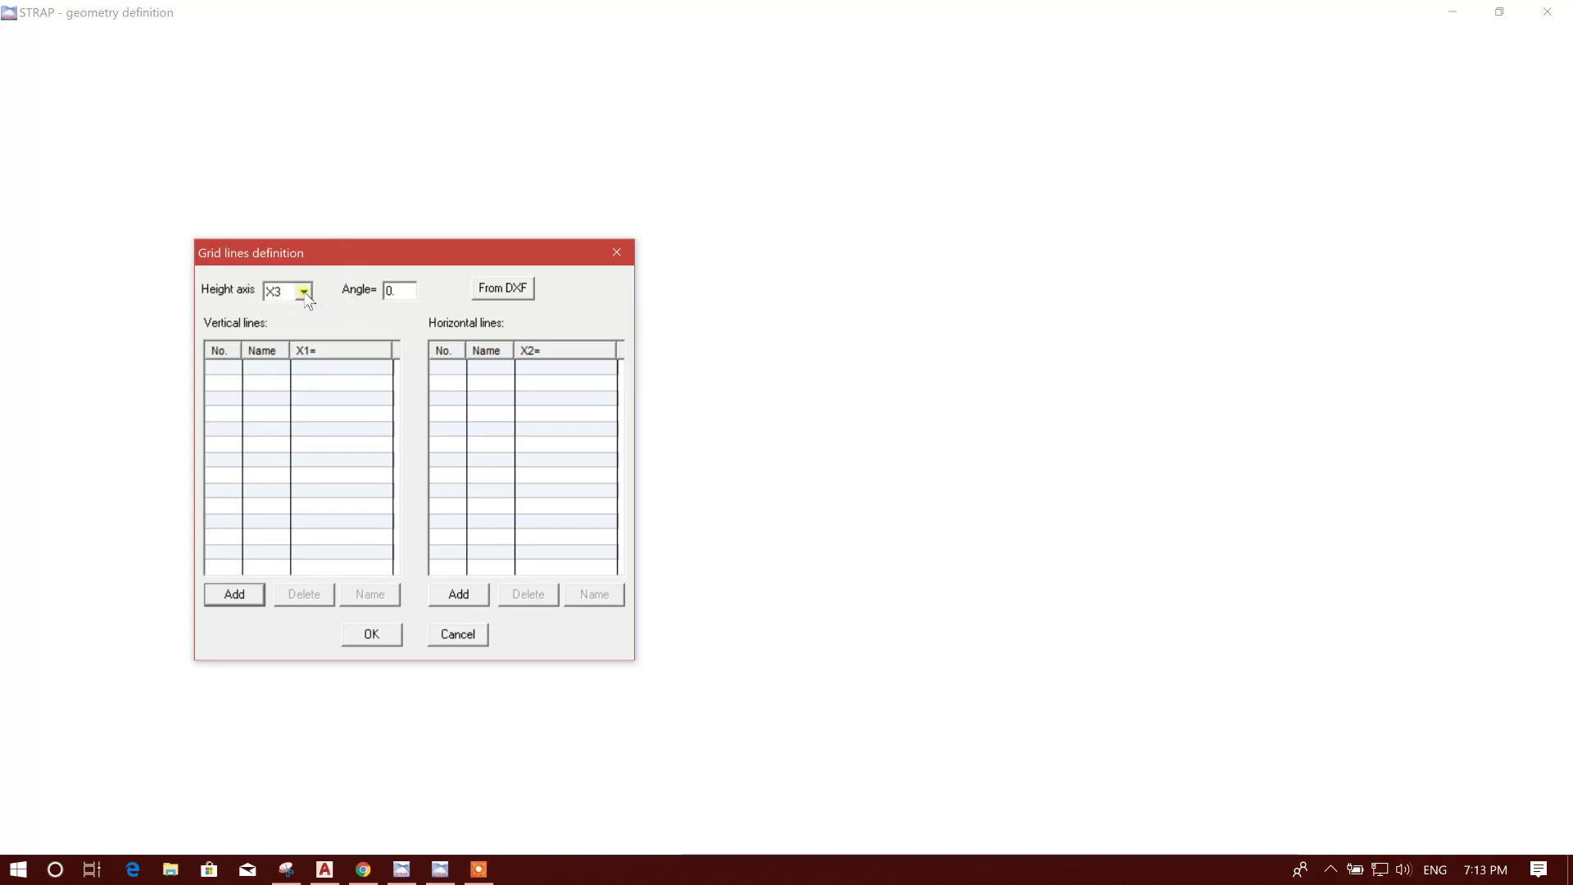
pyautogui.moveTo(351, 252); pyautogui.dragTo(378, 240)
pyautogui.click(420, 280)
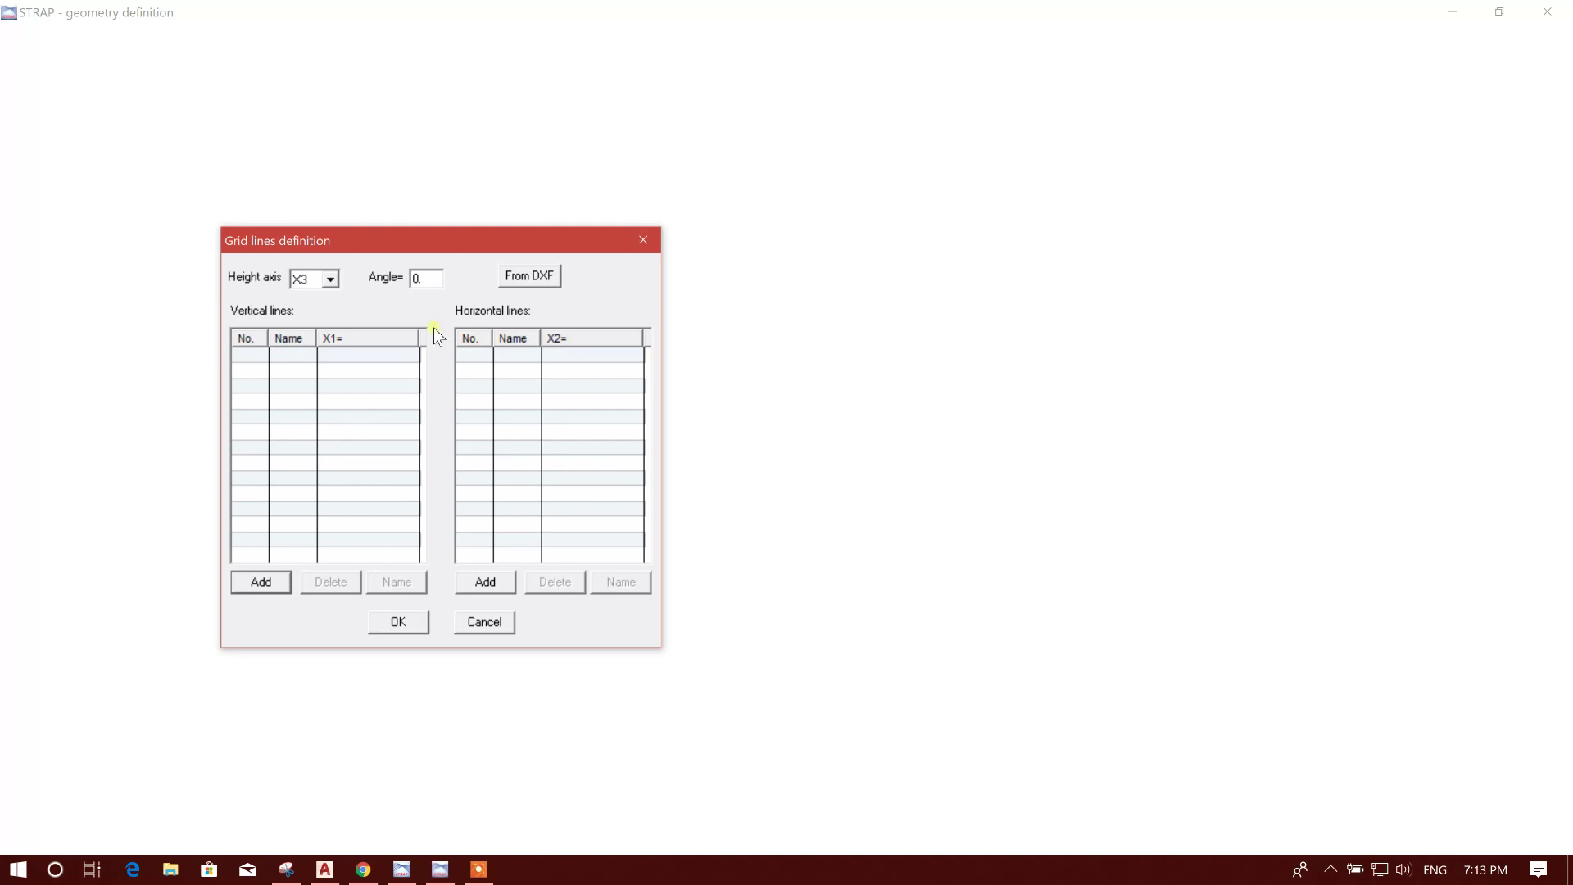
pyautogui.moveTo(368, 244); pyautogui.dragTo(370, 220)
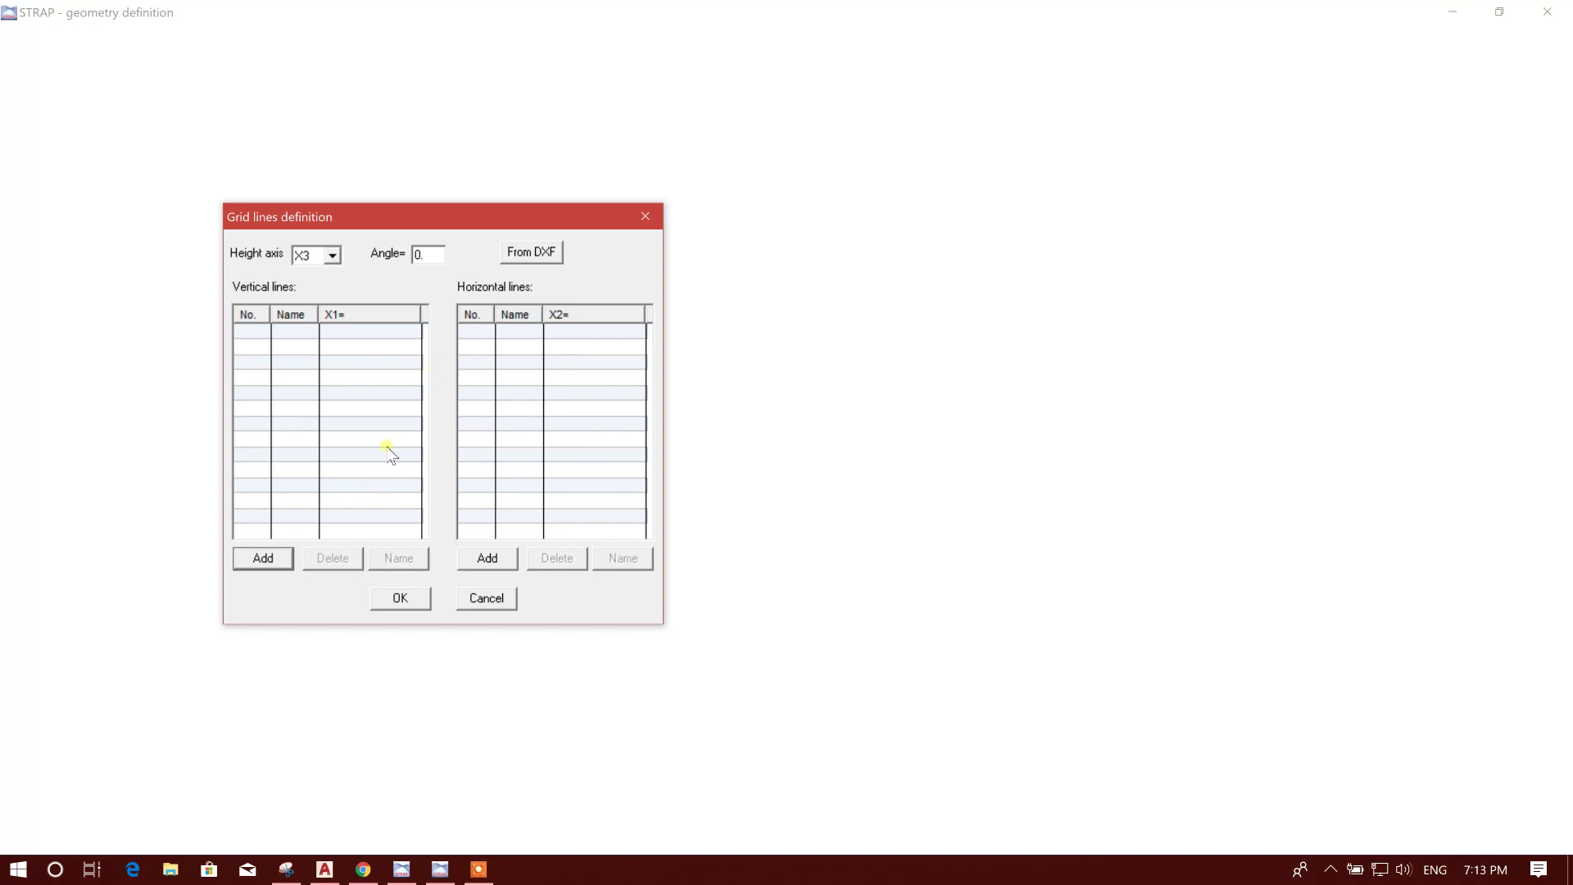
pyautogui.moveTo(417, 222); pyautogui.dragTo(435, 217)
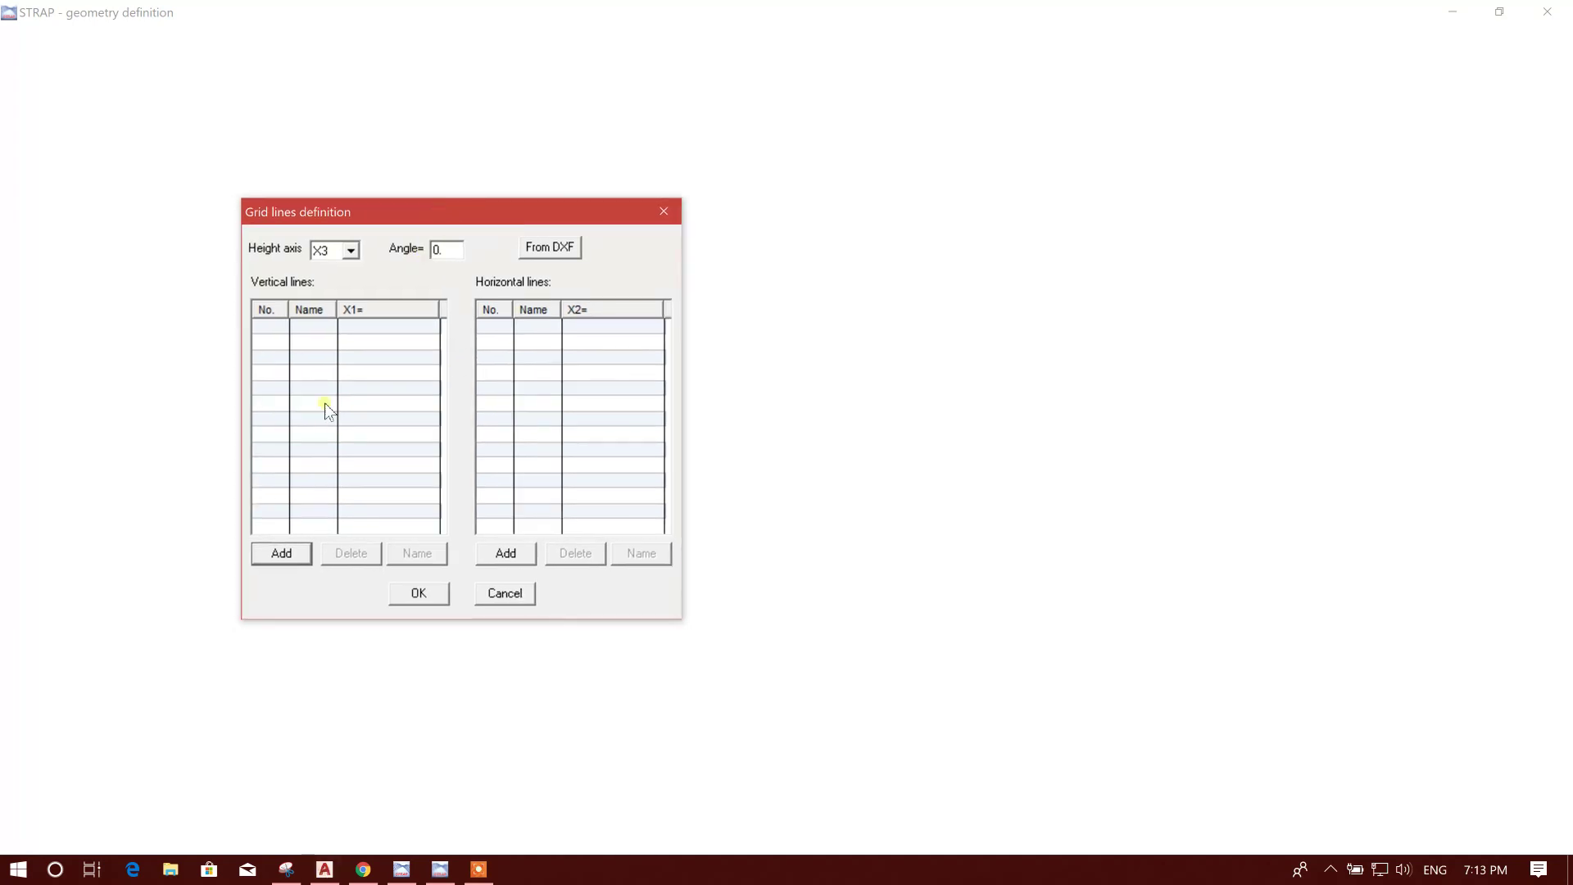
# Check the axes in the AutoCAD plan and add 6 vertical grid lines in STRAP from X1 = 0 with a step of 5, named from 1.
pyautogui.click(325, 869)
pyautogui.moveTo(449, 309); pyautogui.dragTo(407, 433, button='middle')
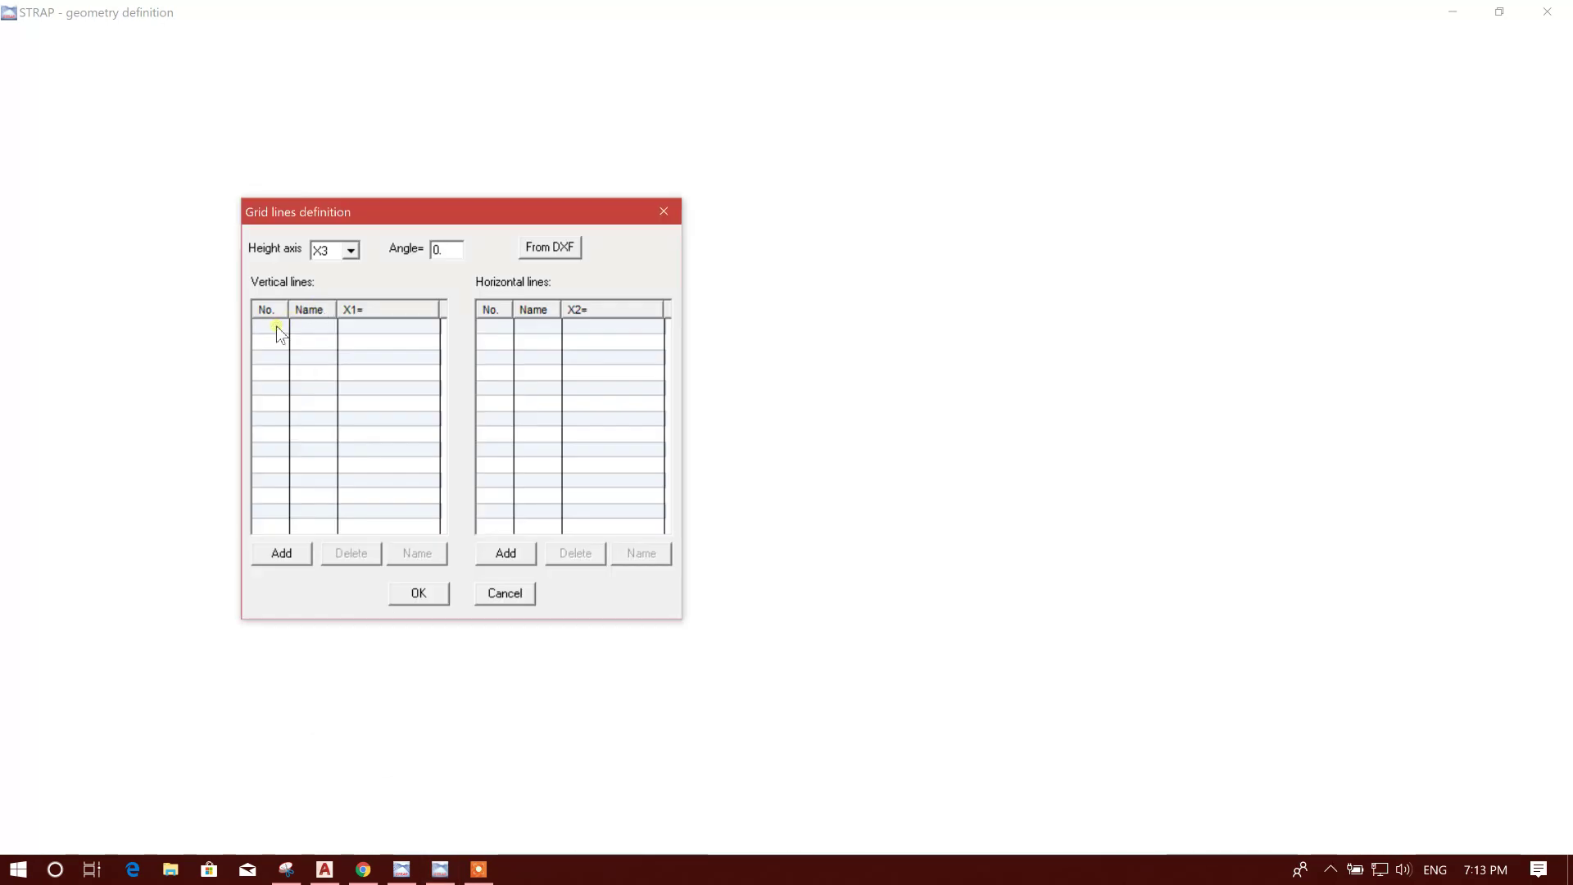
pyautogui.click(285, 551)
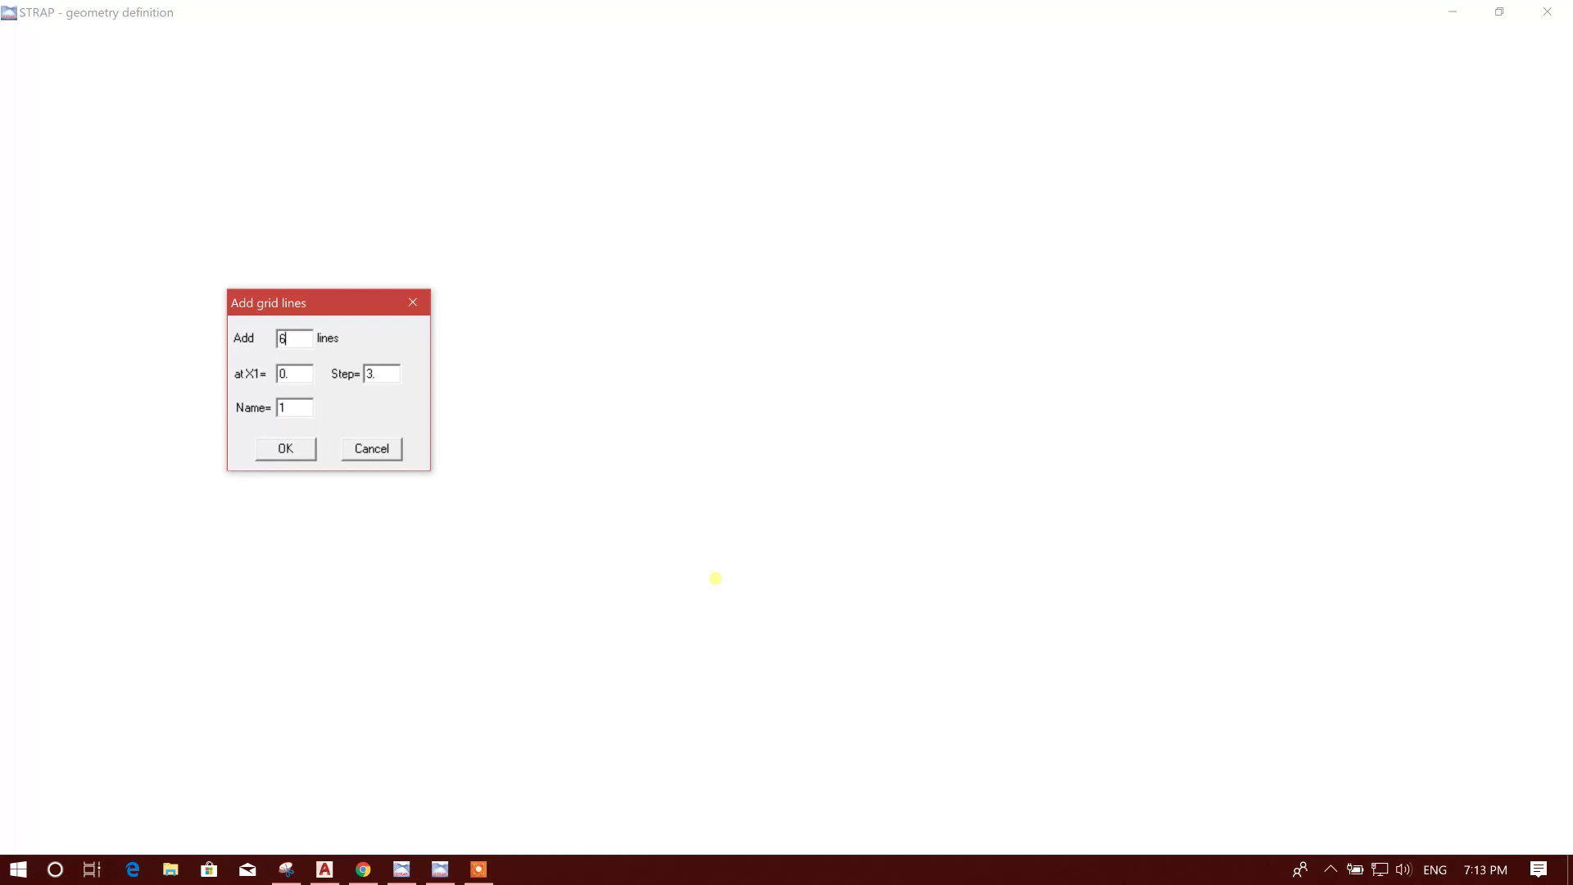
pyautogui.doubleClick(381, 372)
pyautogui.click(289, 449)
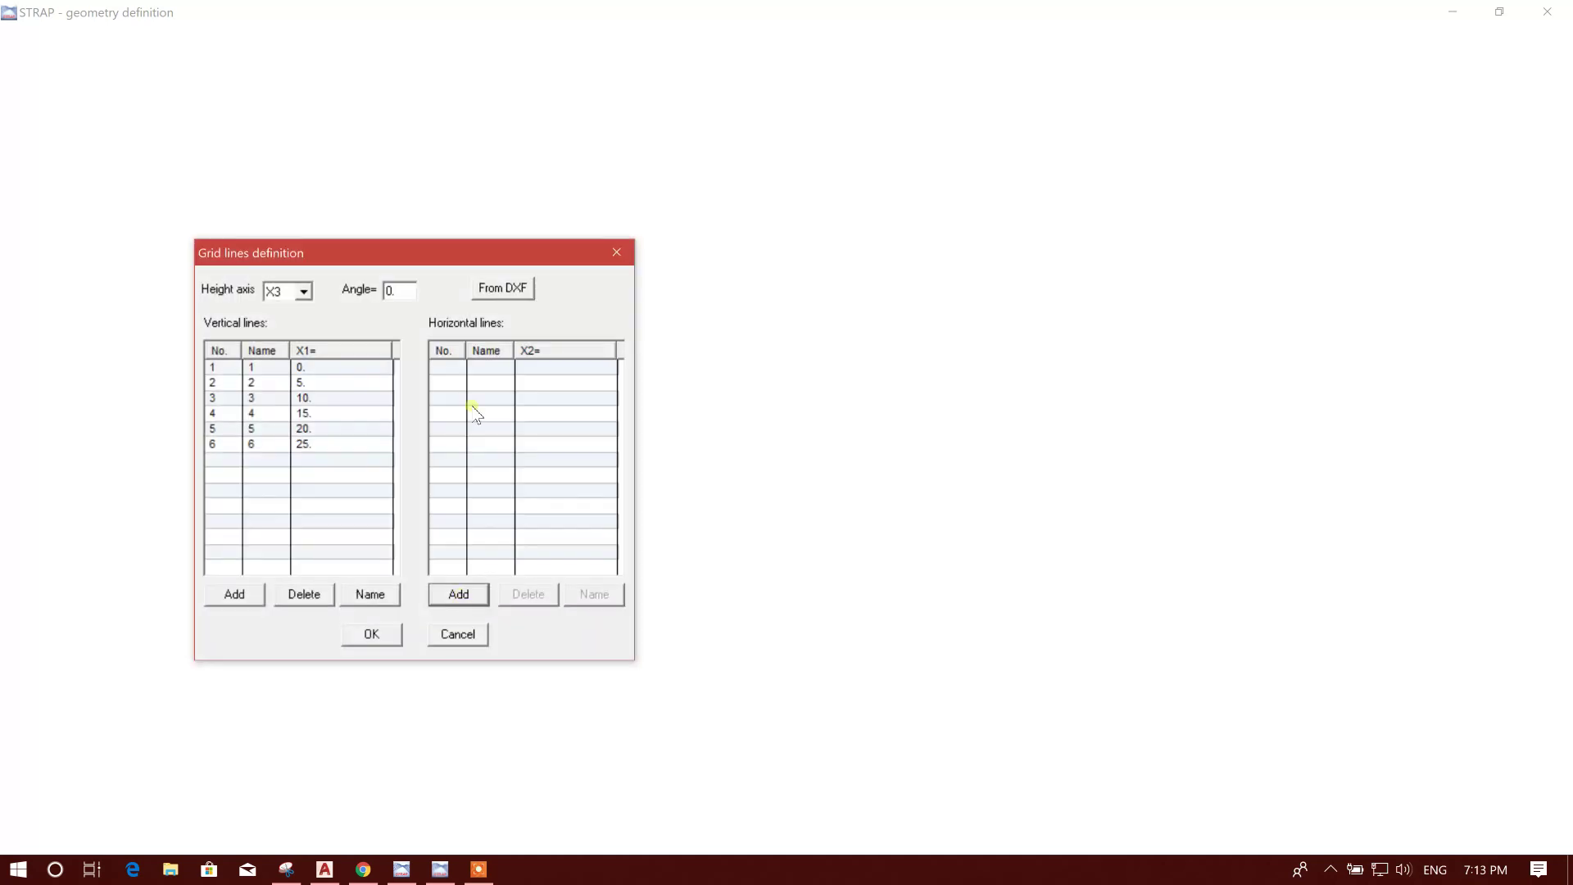
# Set the X1 coordinates of vertical grid lines 2, 3 and 4 to 6, 13 and 17, following the spacings in the AutoCAD plan.
pyautogui.moveTo(396, 248); pyautogui.dragTo(523, 252)
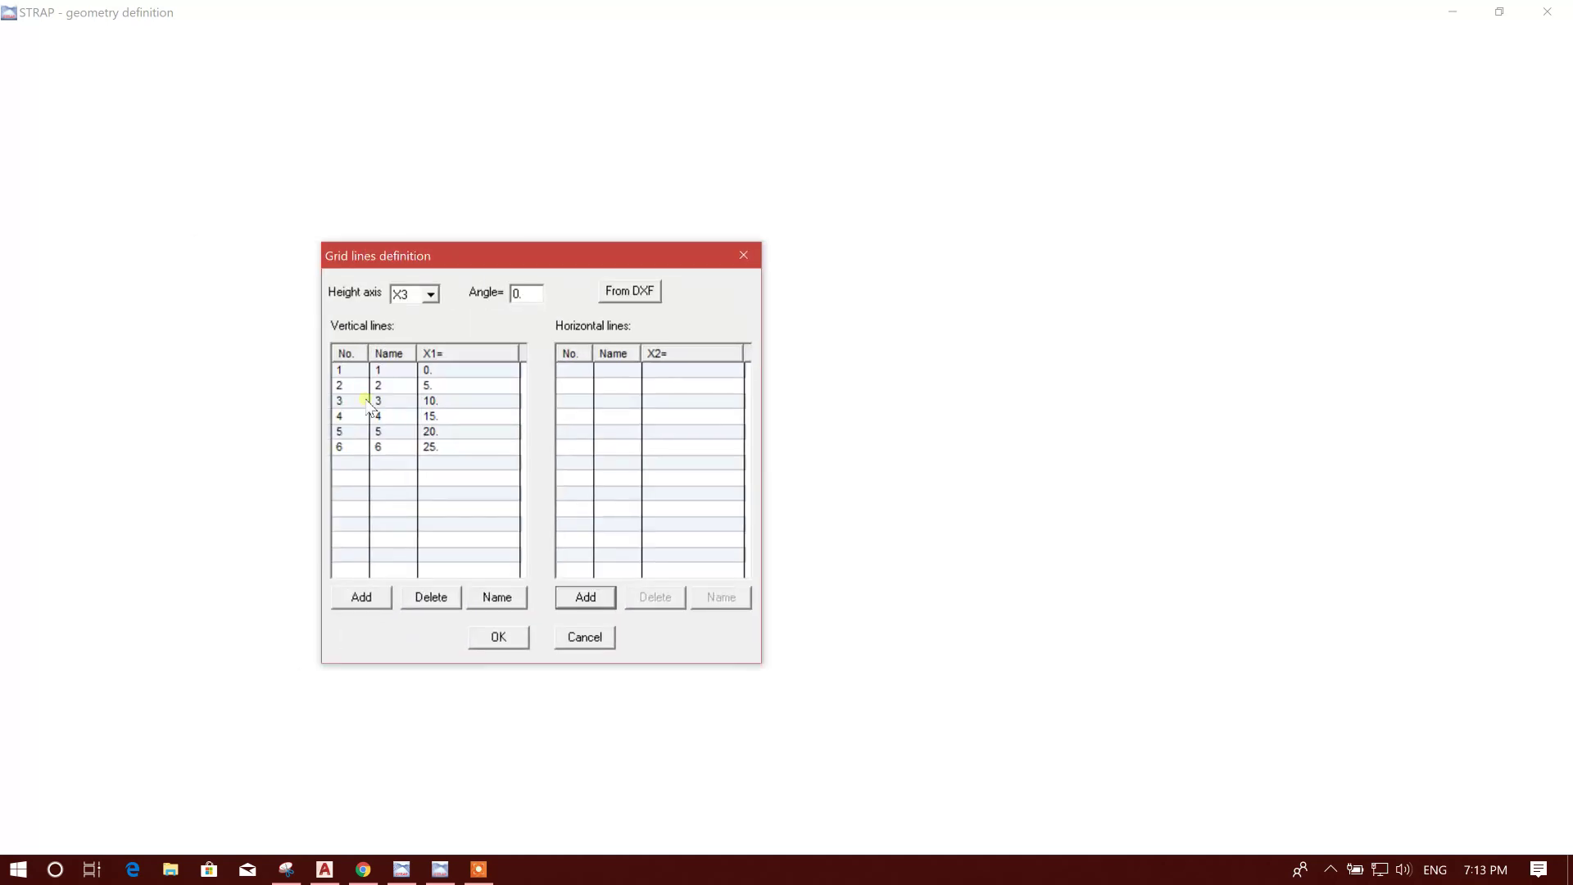
pyautogui.click(432, 370)
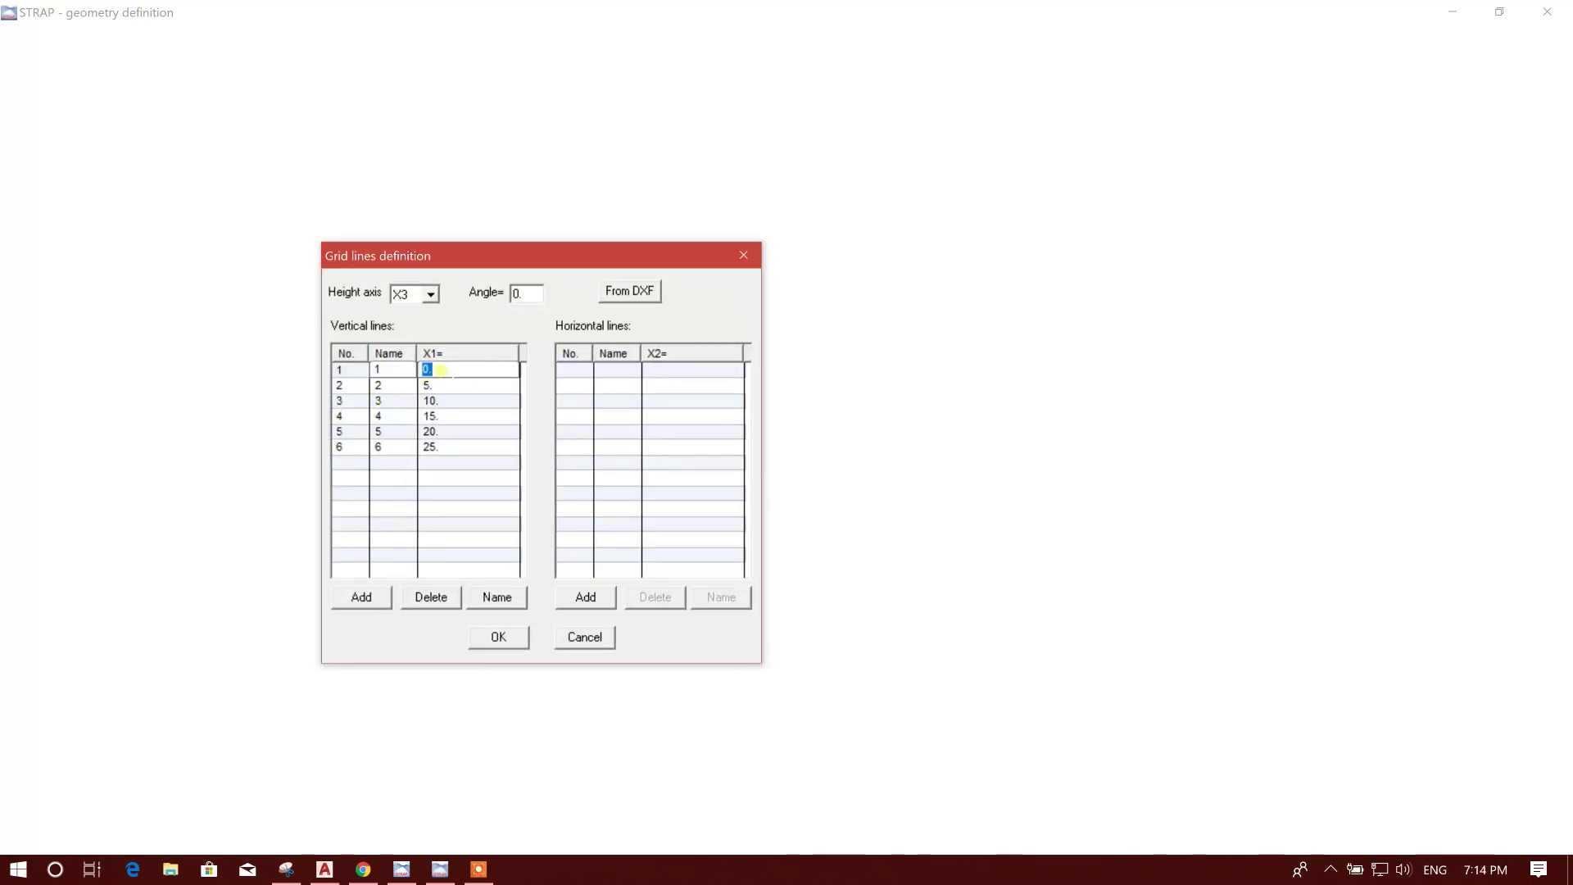
pyautogui.click(439, 386)
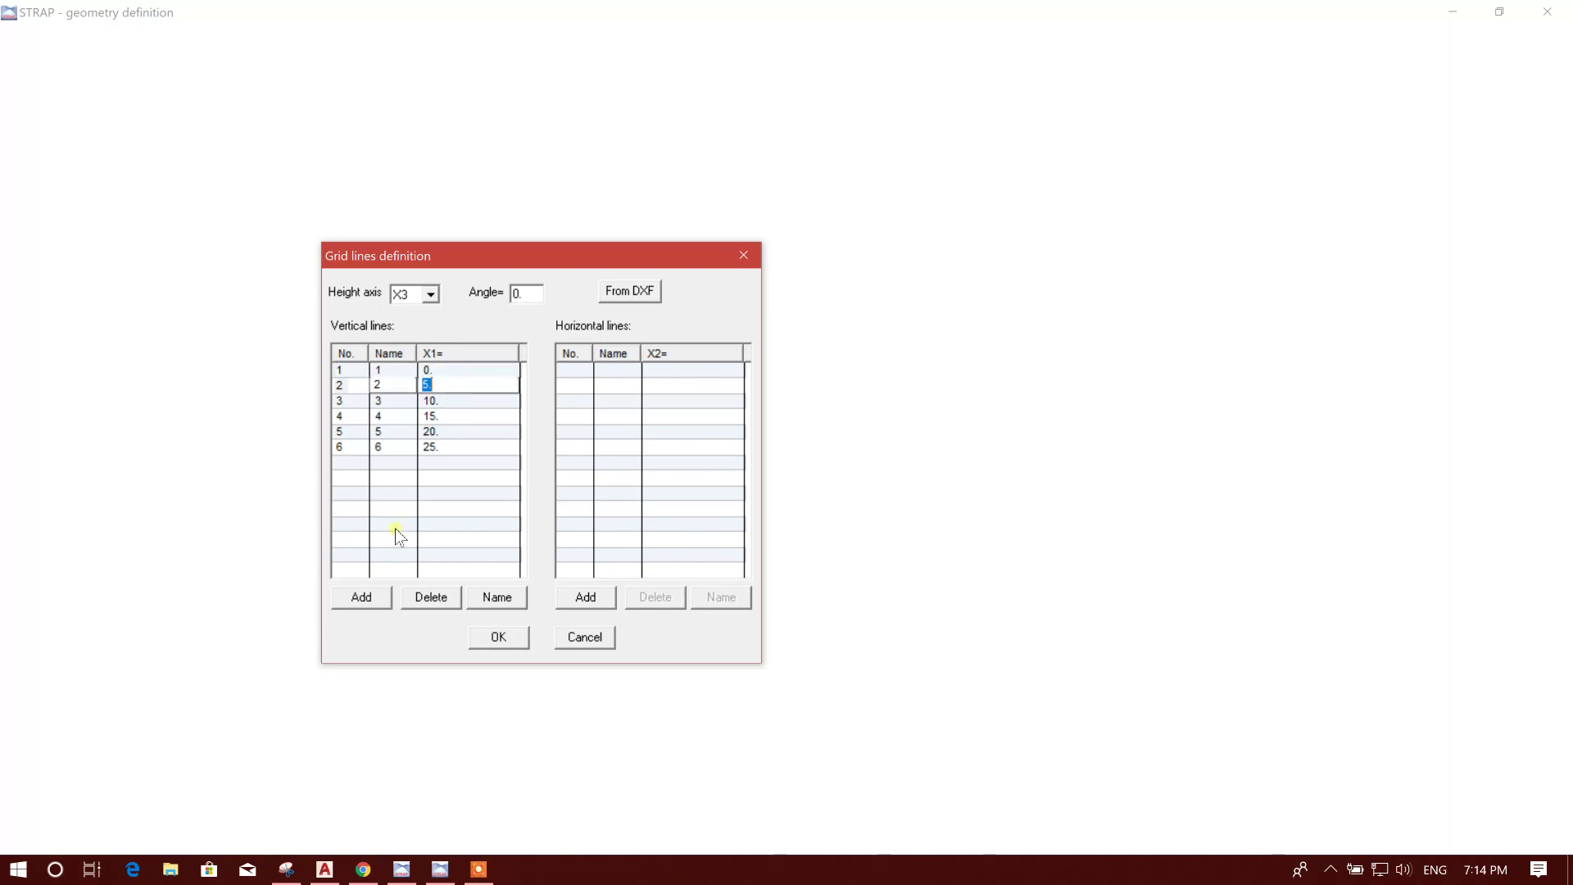
pyautogui.click(324, 870)
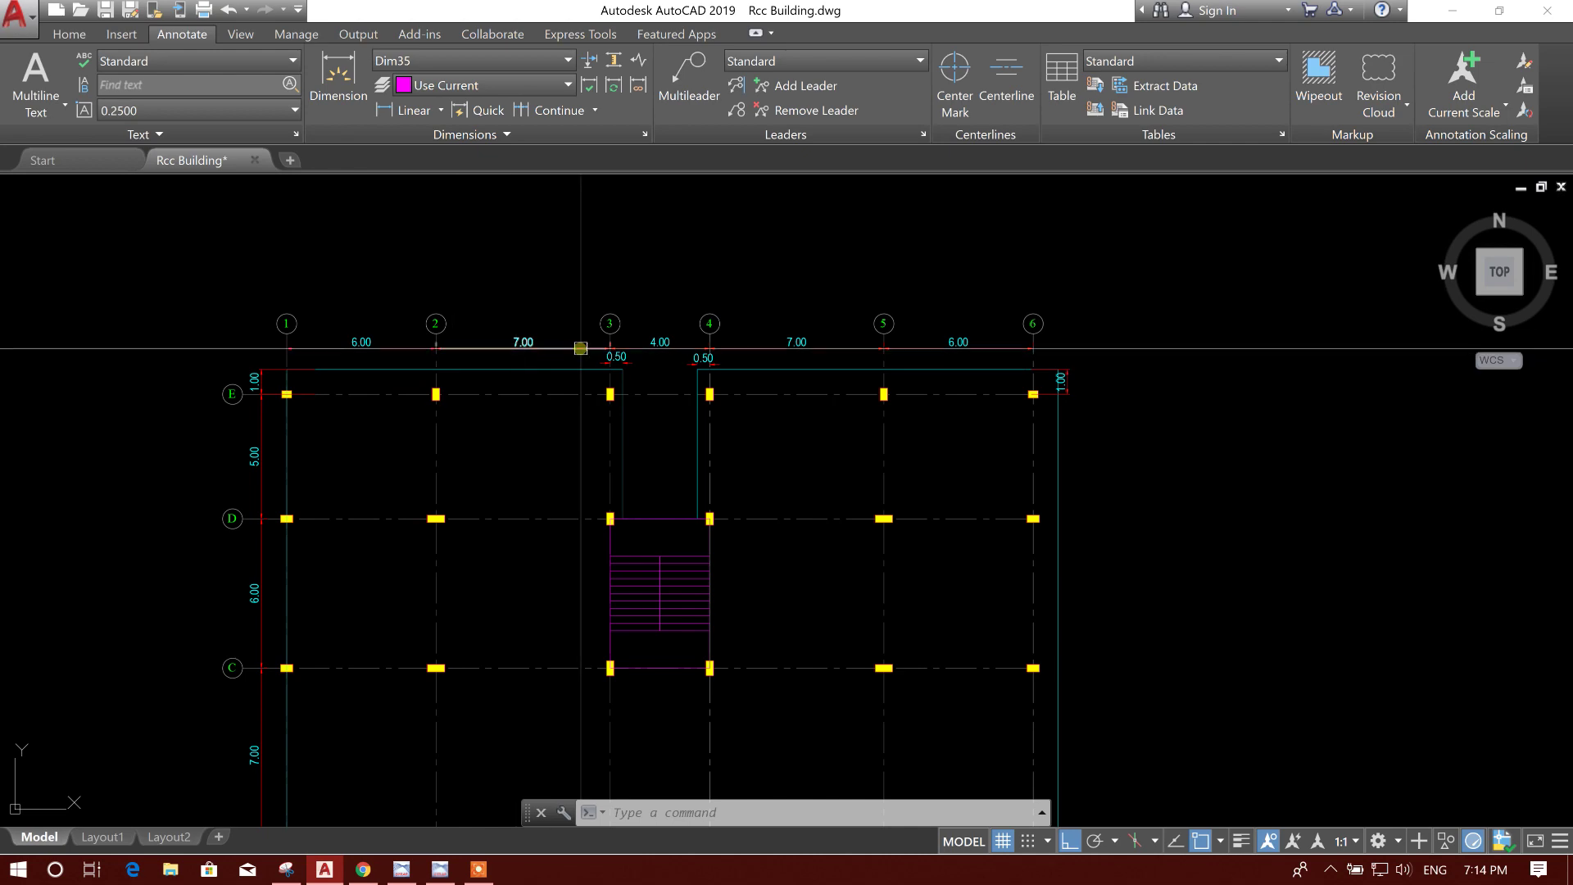
pyautogui.click(442, 870)
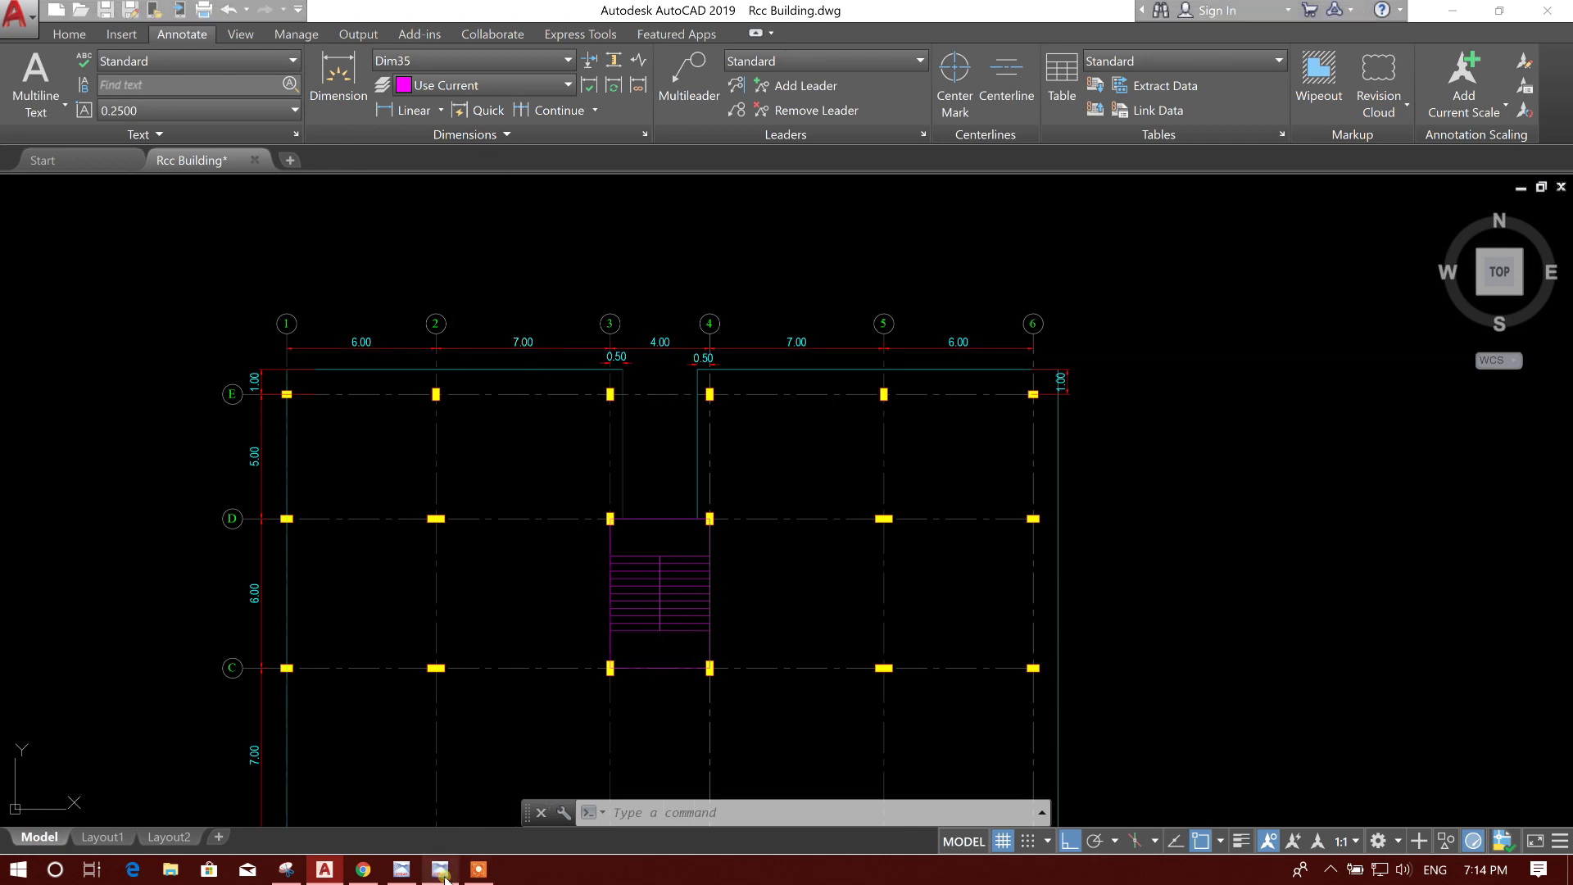
pyautogui.rightClick(450, 875)
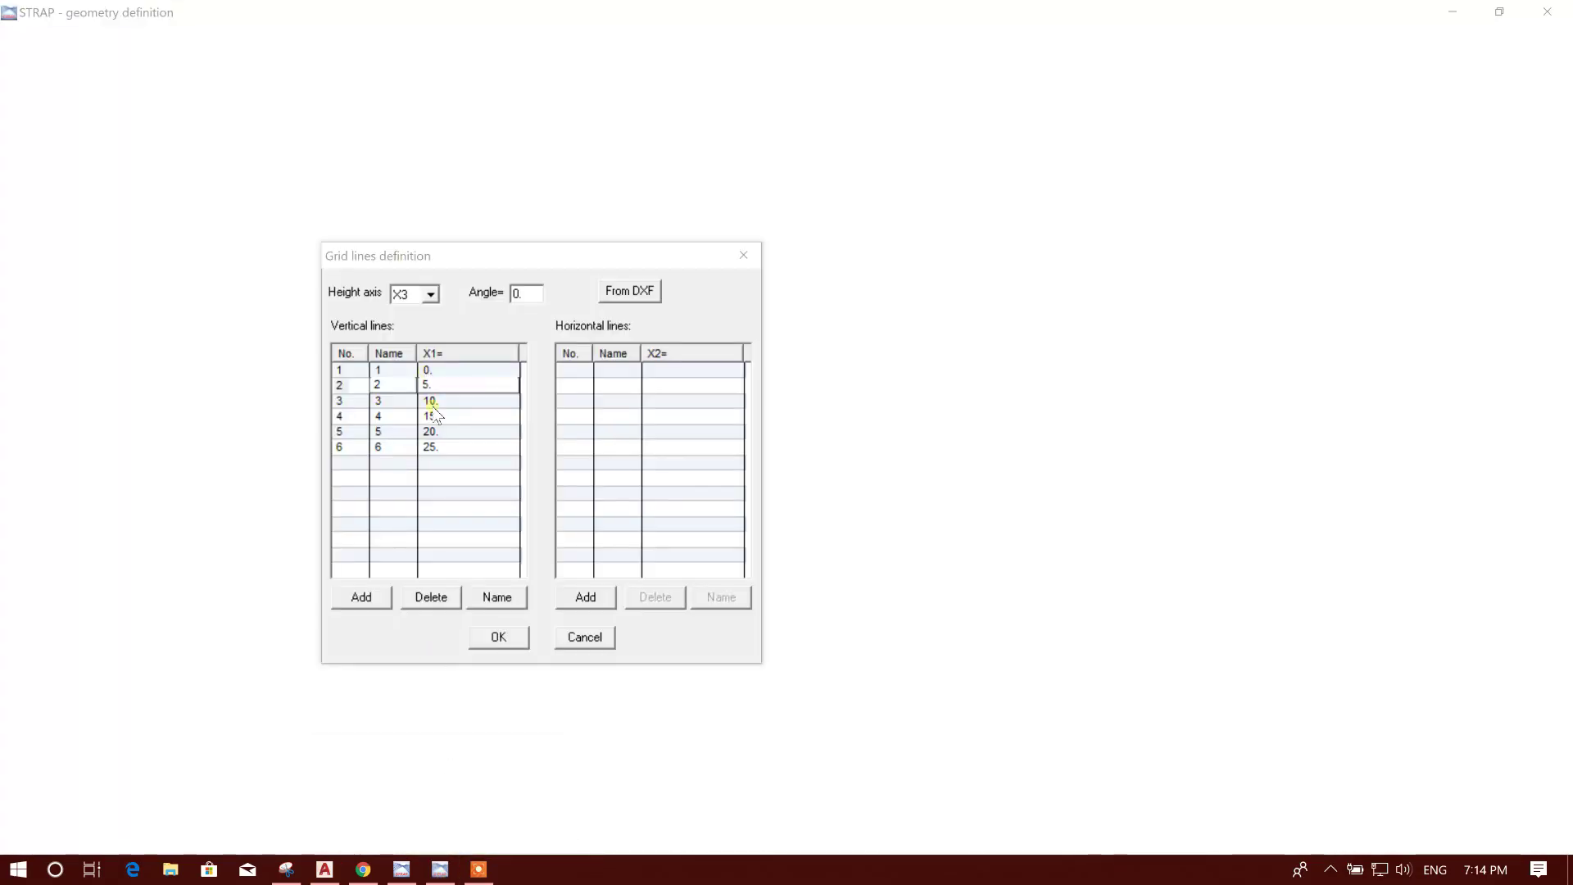
pyautogui.click(446, 386)
pyautogui.write('6')
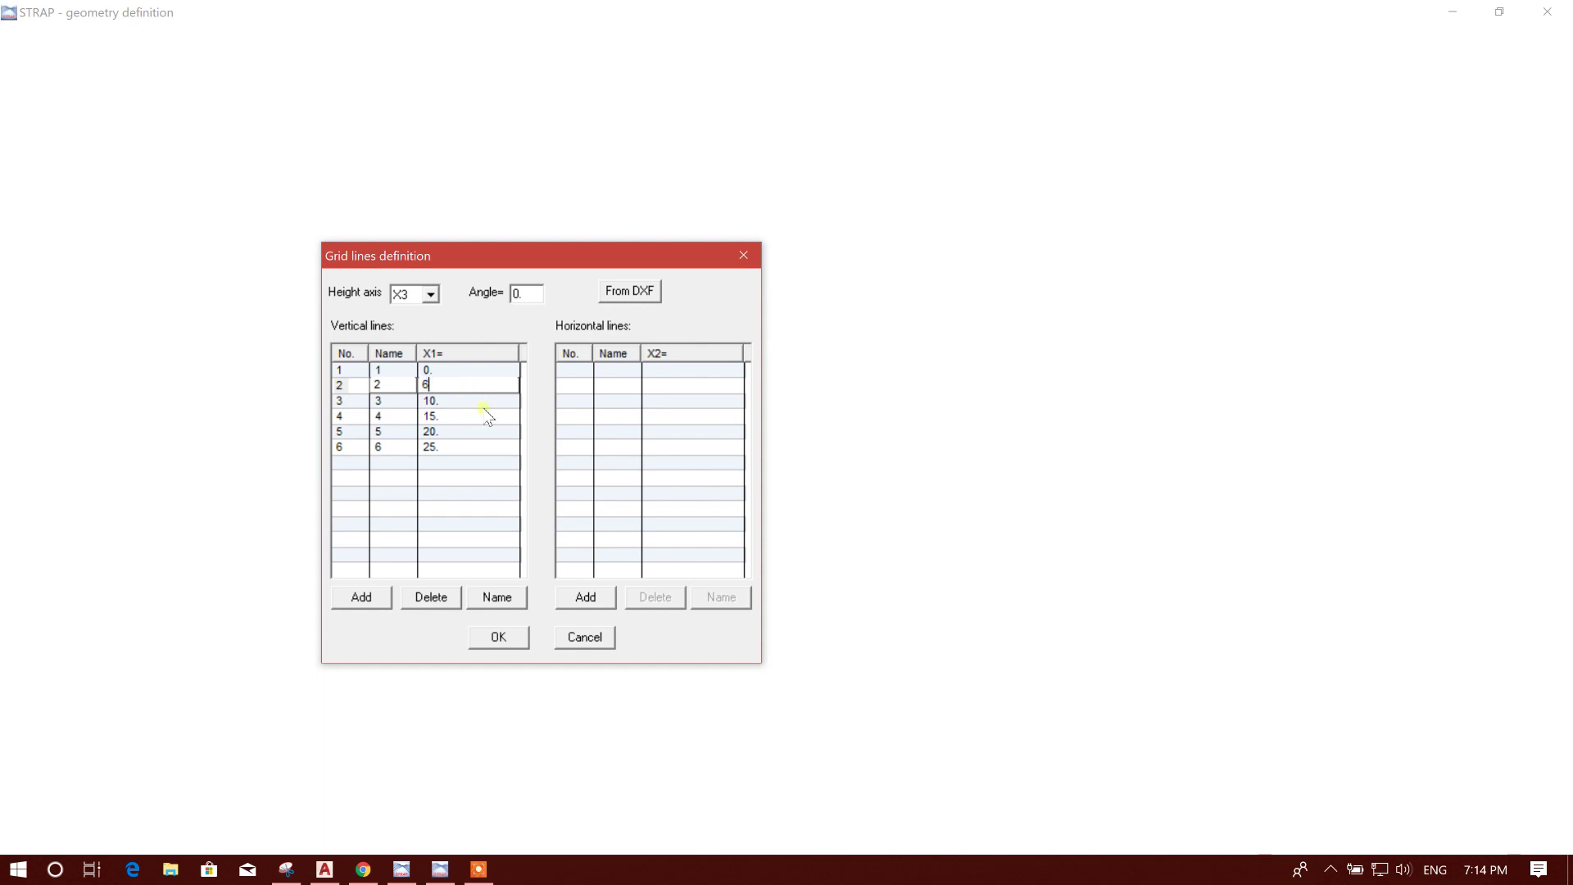
pyautogui.click(449, 401)
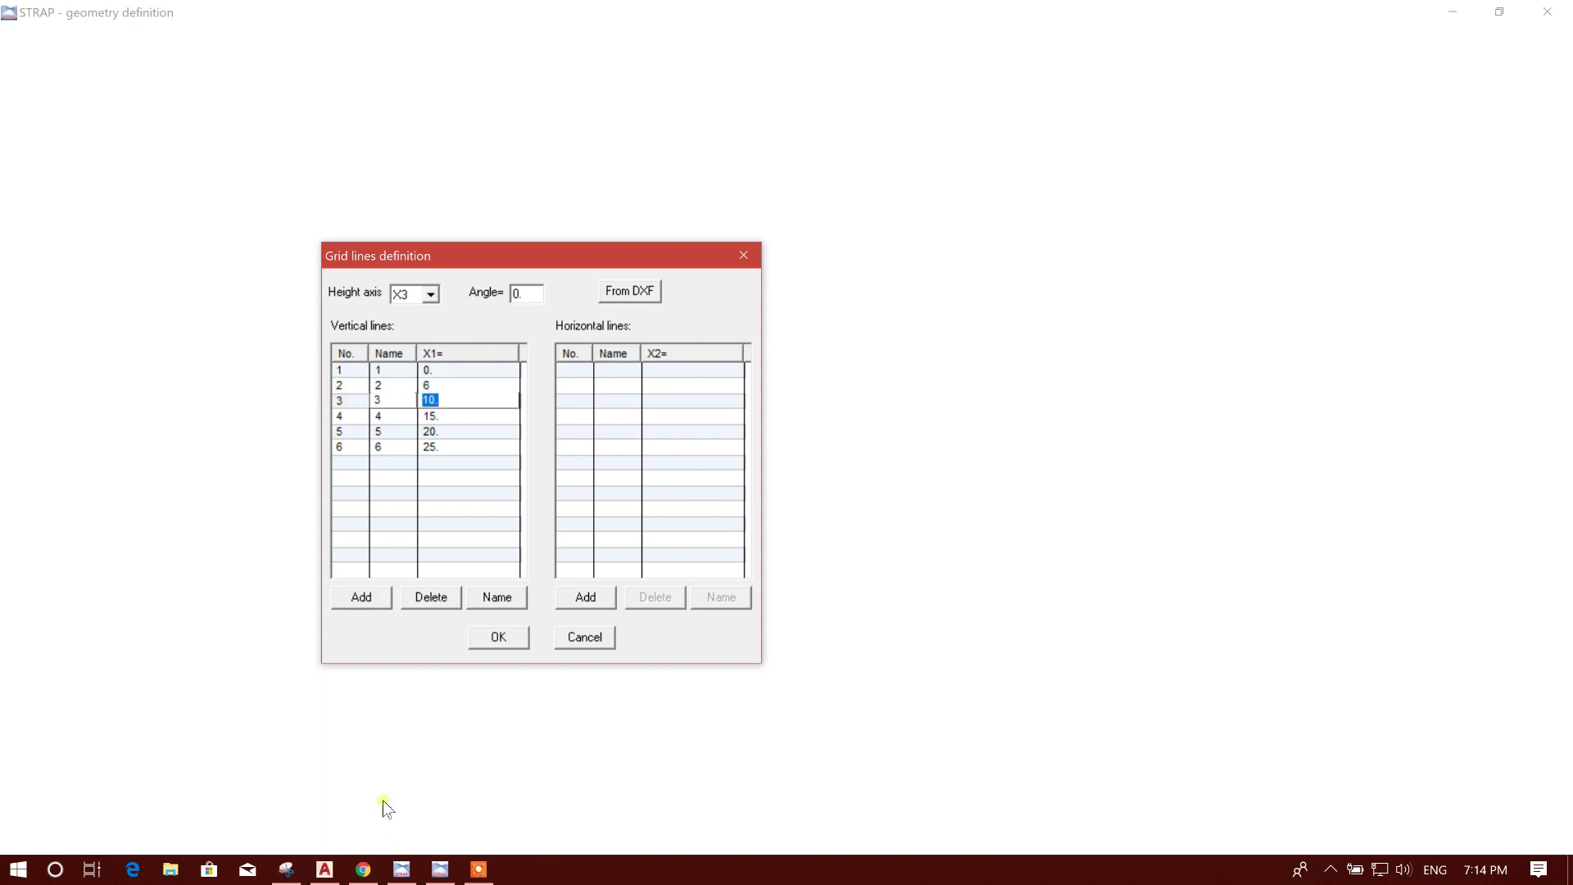
pyautogui.write('13')
pyautogui.click(456, 415)
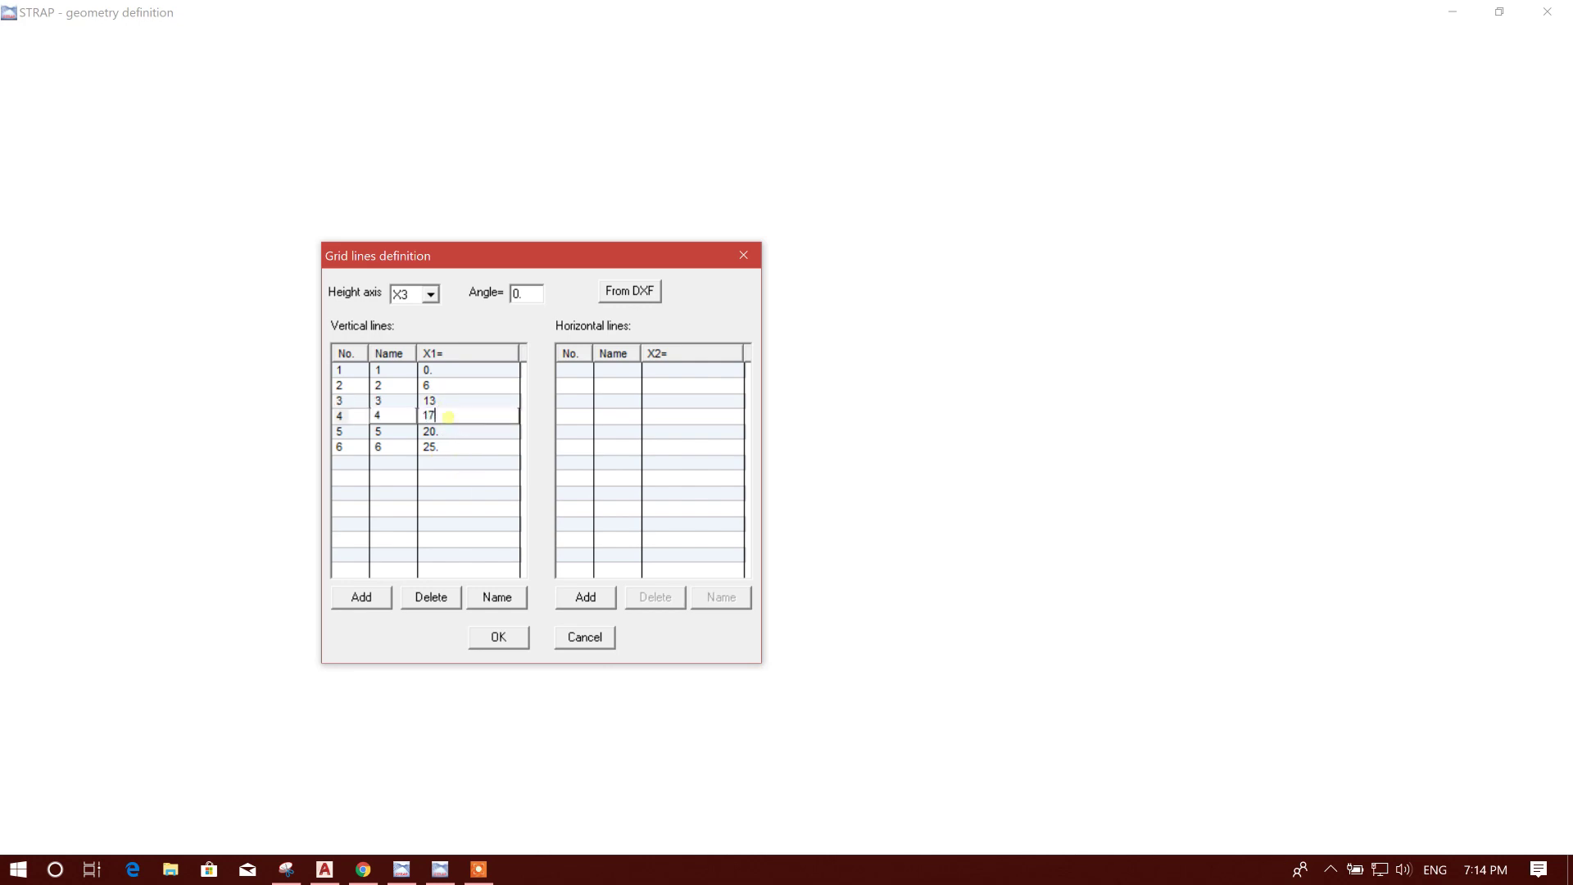
# Set the X1 coordinates of vertical grid lines 5 and 6 to 24 and 30, checking the spacings in the AutoCAD plan.
pyautogui.click(449, 430)
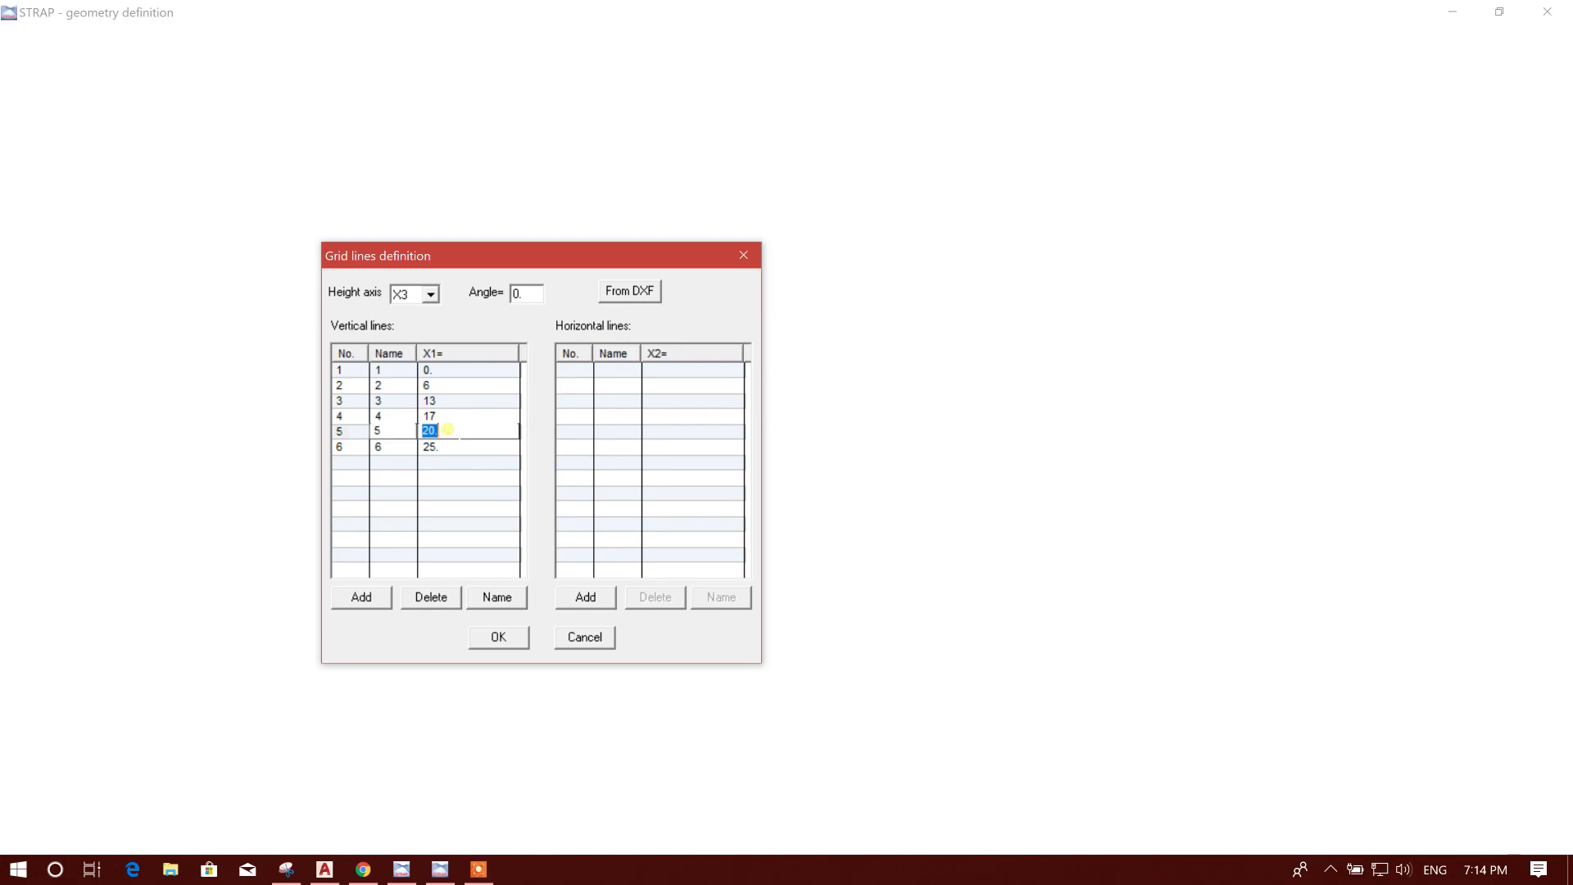
pyautogui.click(325, 868)
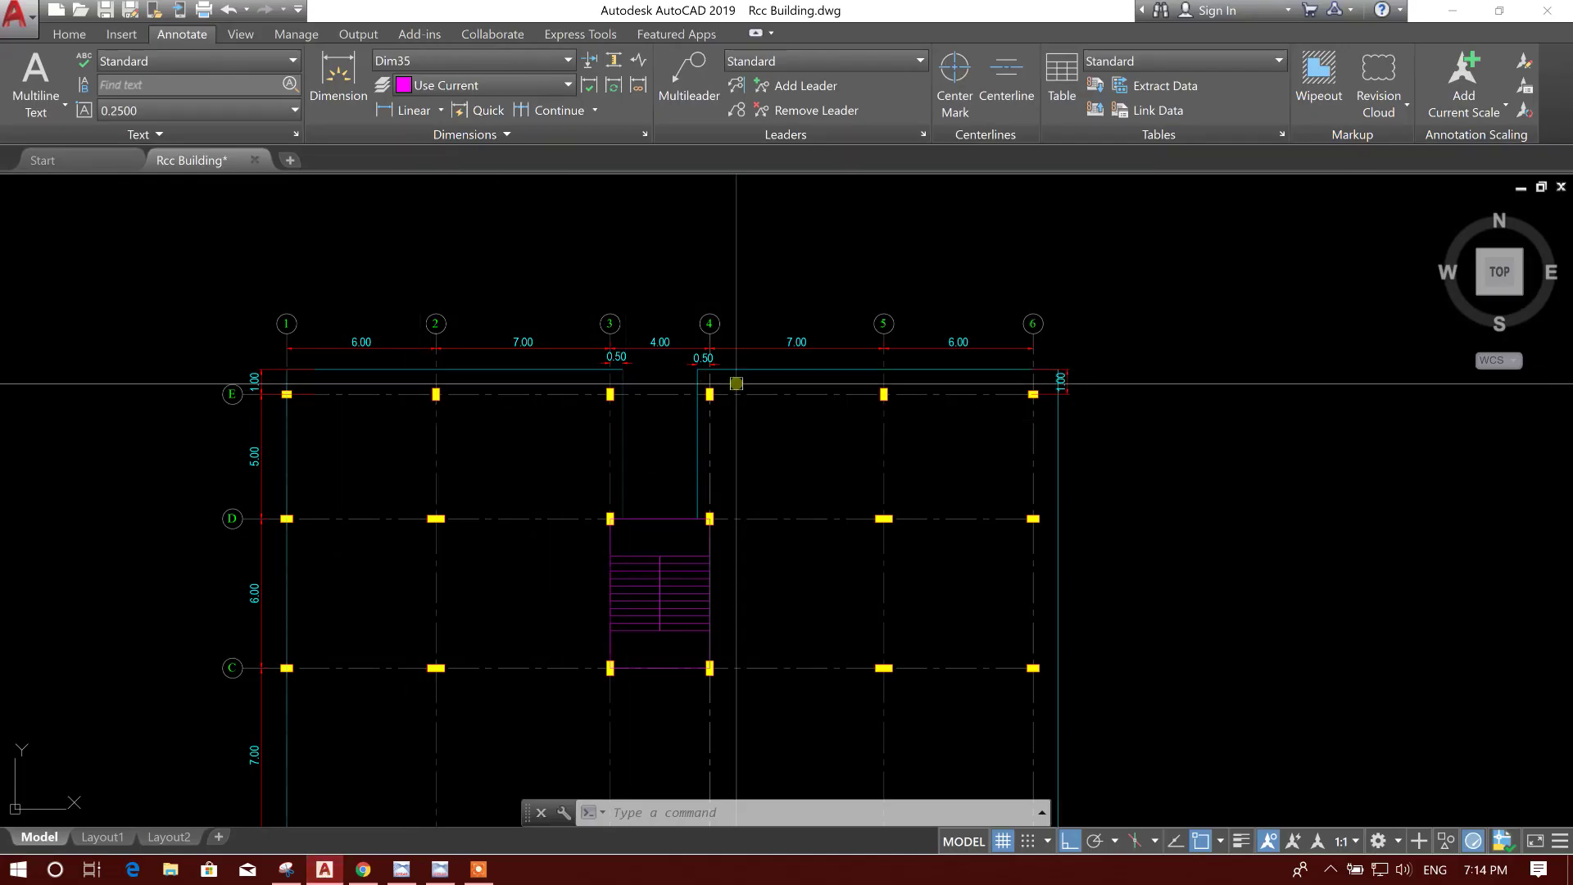
pyautogui.scroll(3, 736, 382)
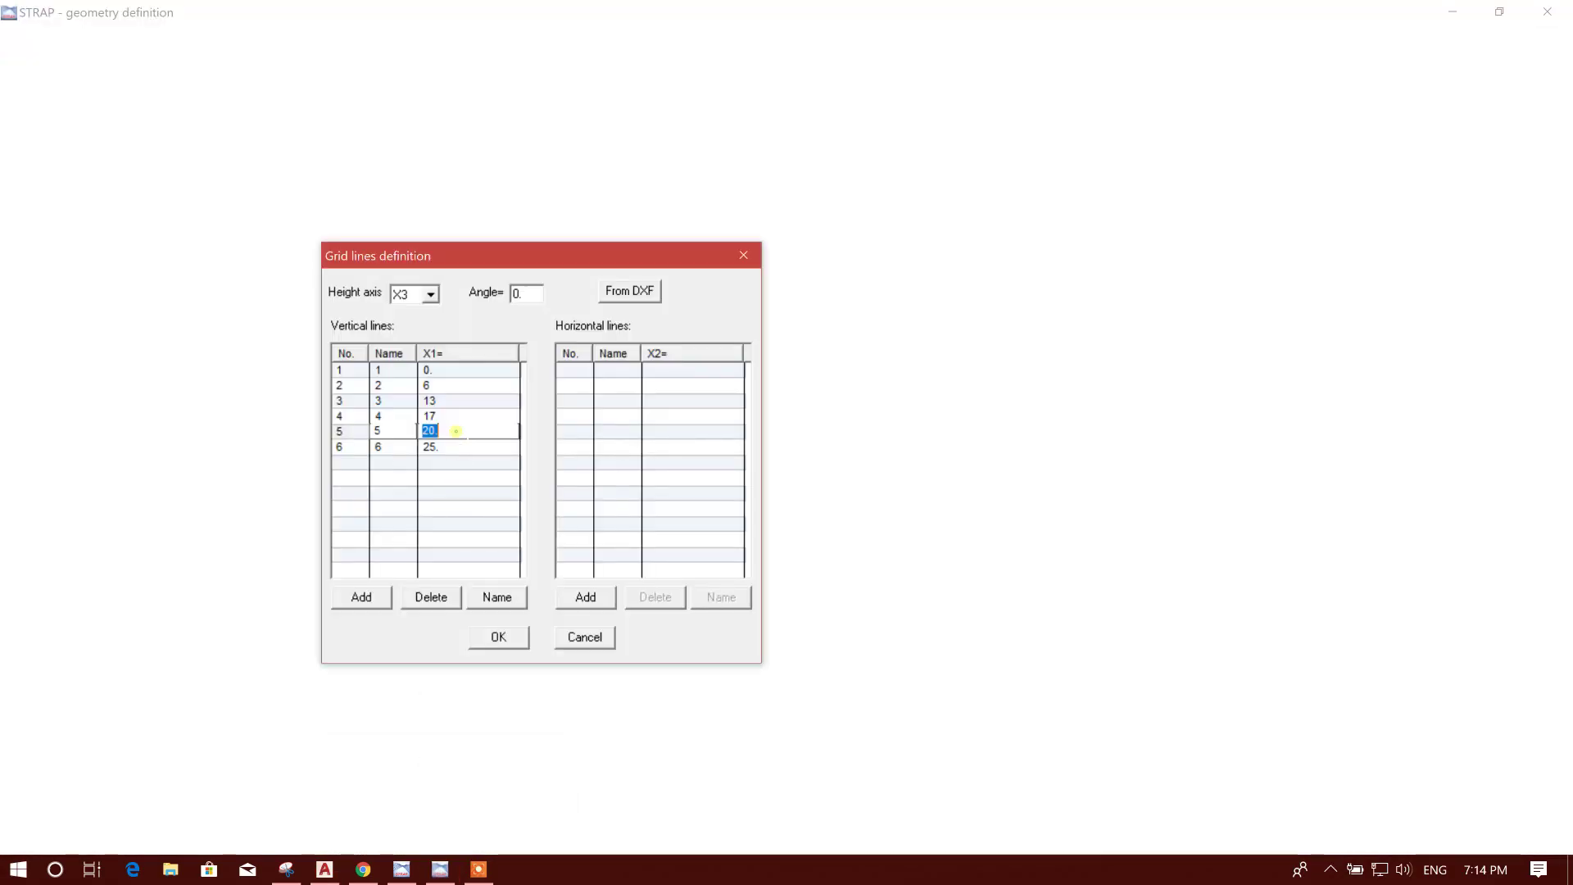
pyautogui.write('2')
pyautogui.click(431, 445)
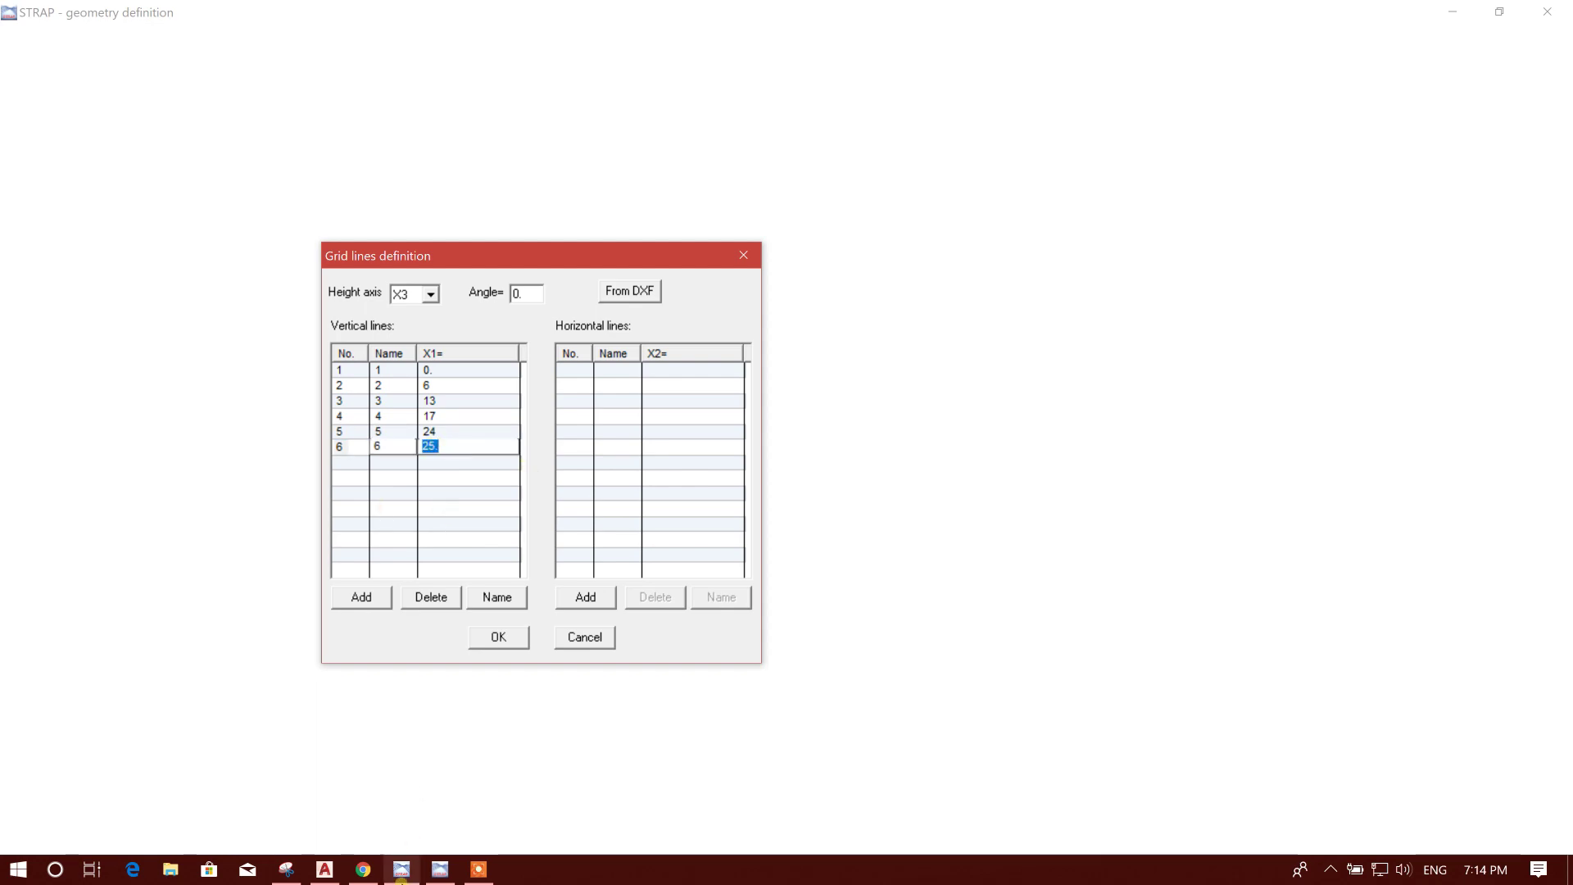
pyautogui.click(324, 869)
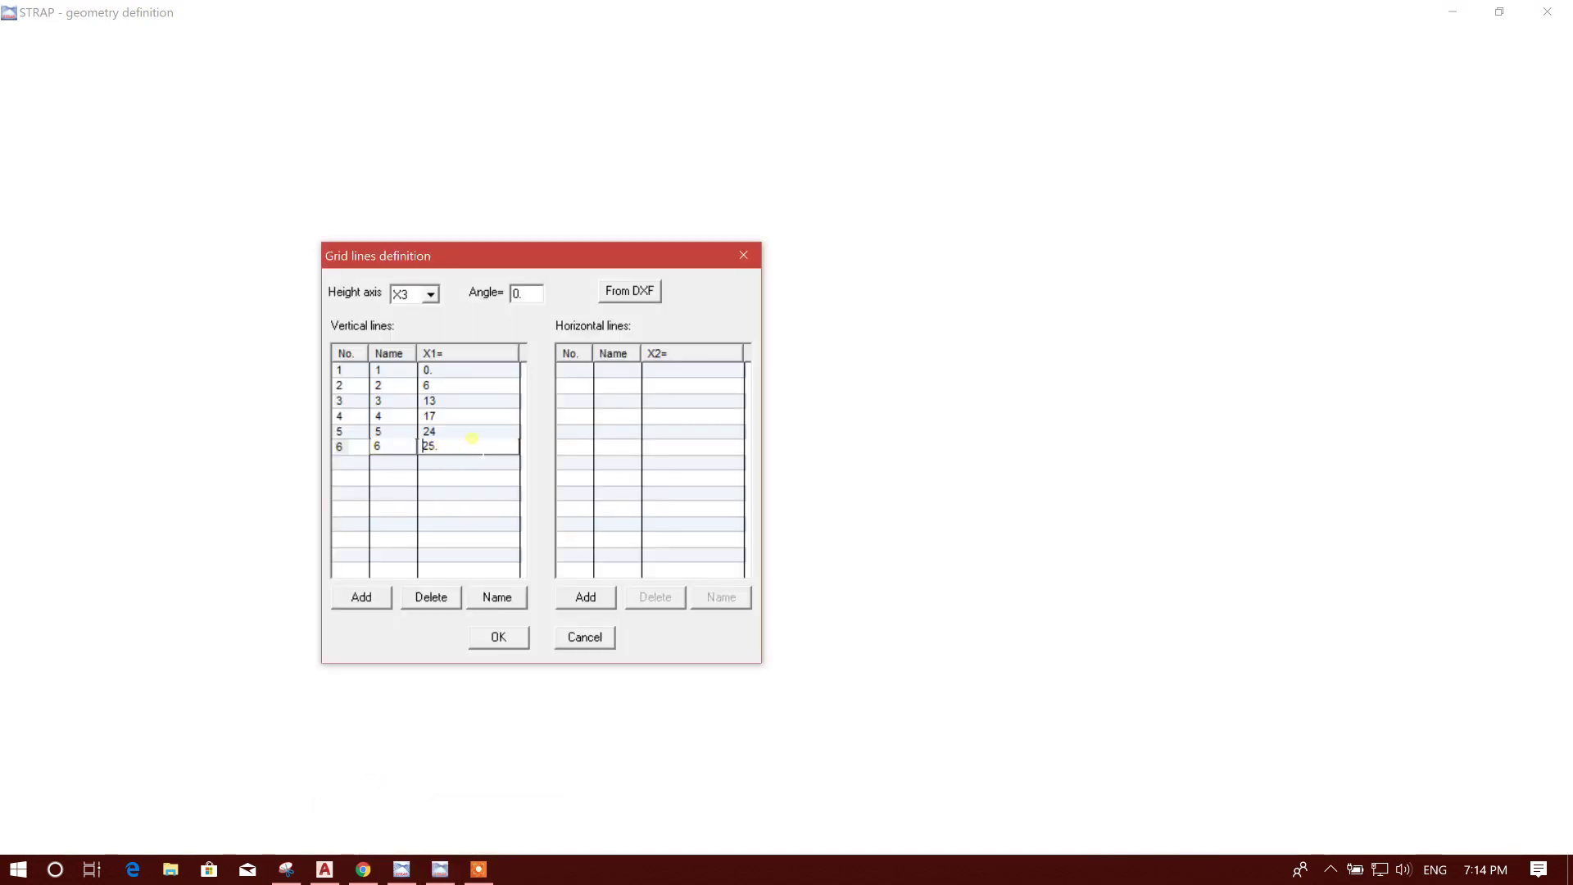
pyautogui.write('30')
pyautogui.moveTo(563, 256); pyautogui.dragTo(556, 255)
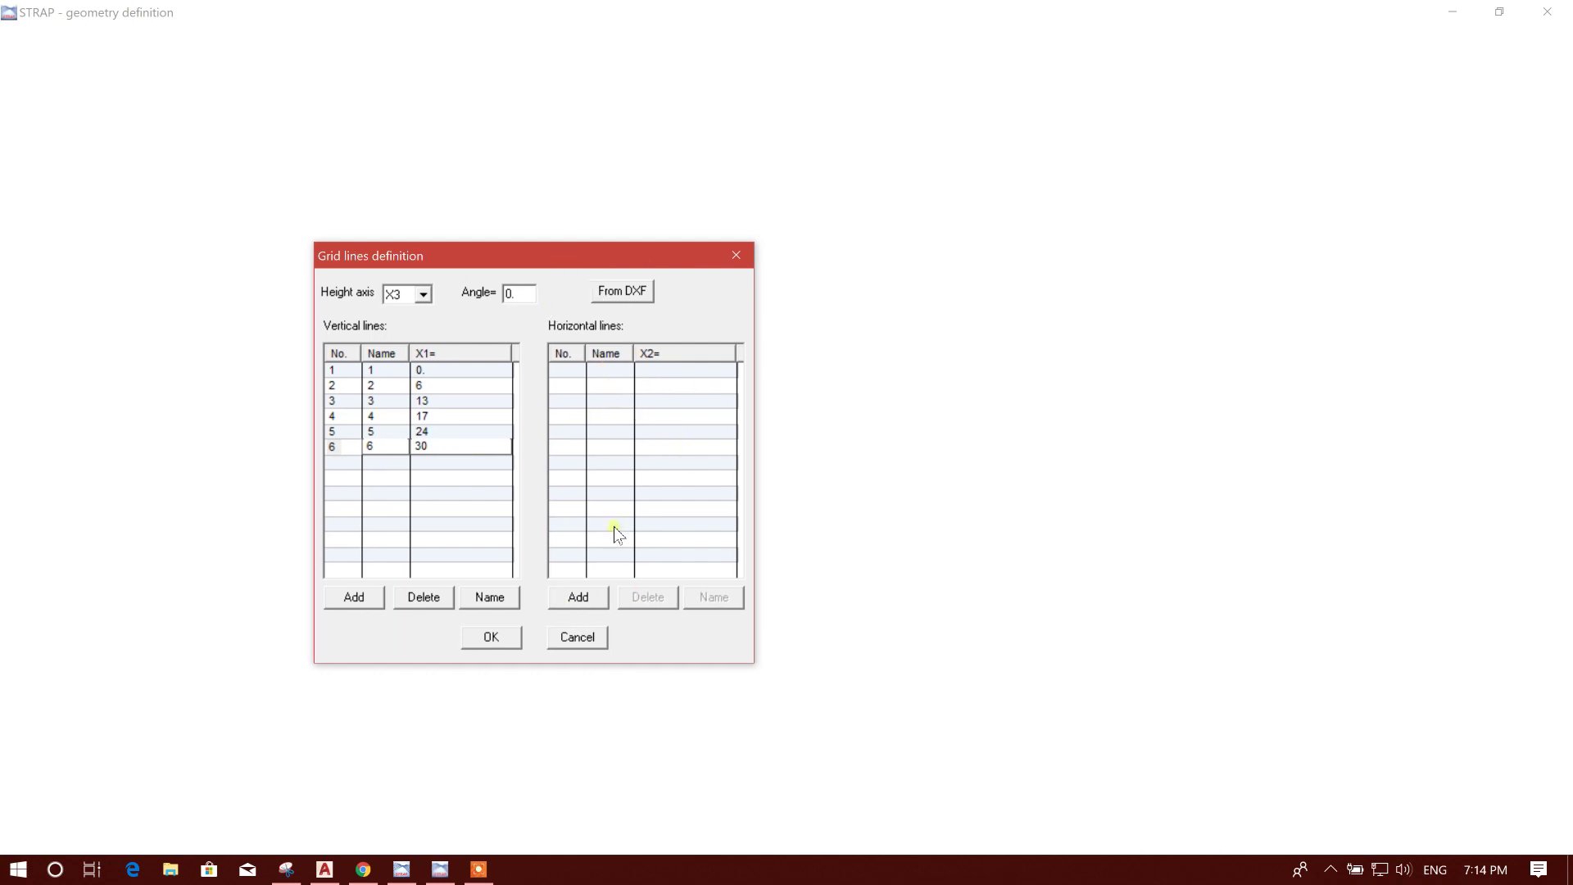
# Switch to the AutoCAD plan and examine the lettered axes from A upward and the spacings between them.
pyautogui.click(325, 869)
pyautogui.scroll(-3, 576, 449)
pyautogui.moveTo(451, 628)
pyautogui.mouseDown(button='middle')
pyautogui.moveTo(531, 537)
pyautogui.moveTo(441, 643)
pyautogui.mouseUp(button='middle')
pyautogui.scroll(3, 478, 598)
pyautogui.scroll(1, 477, 598)
pyautogui.scroll(-4, 441, 642)
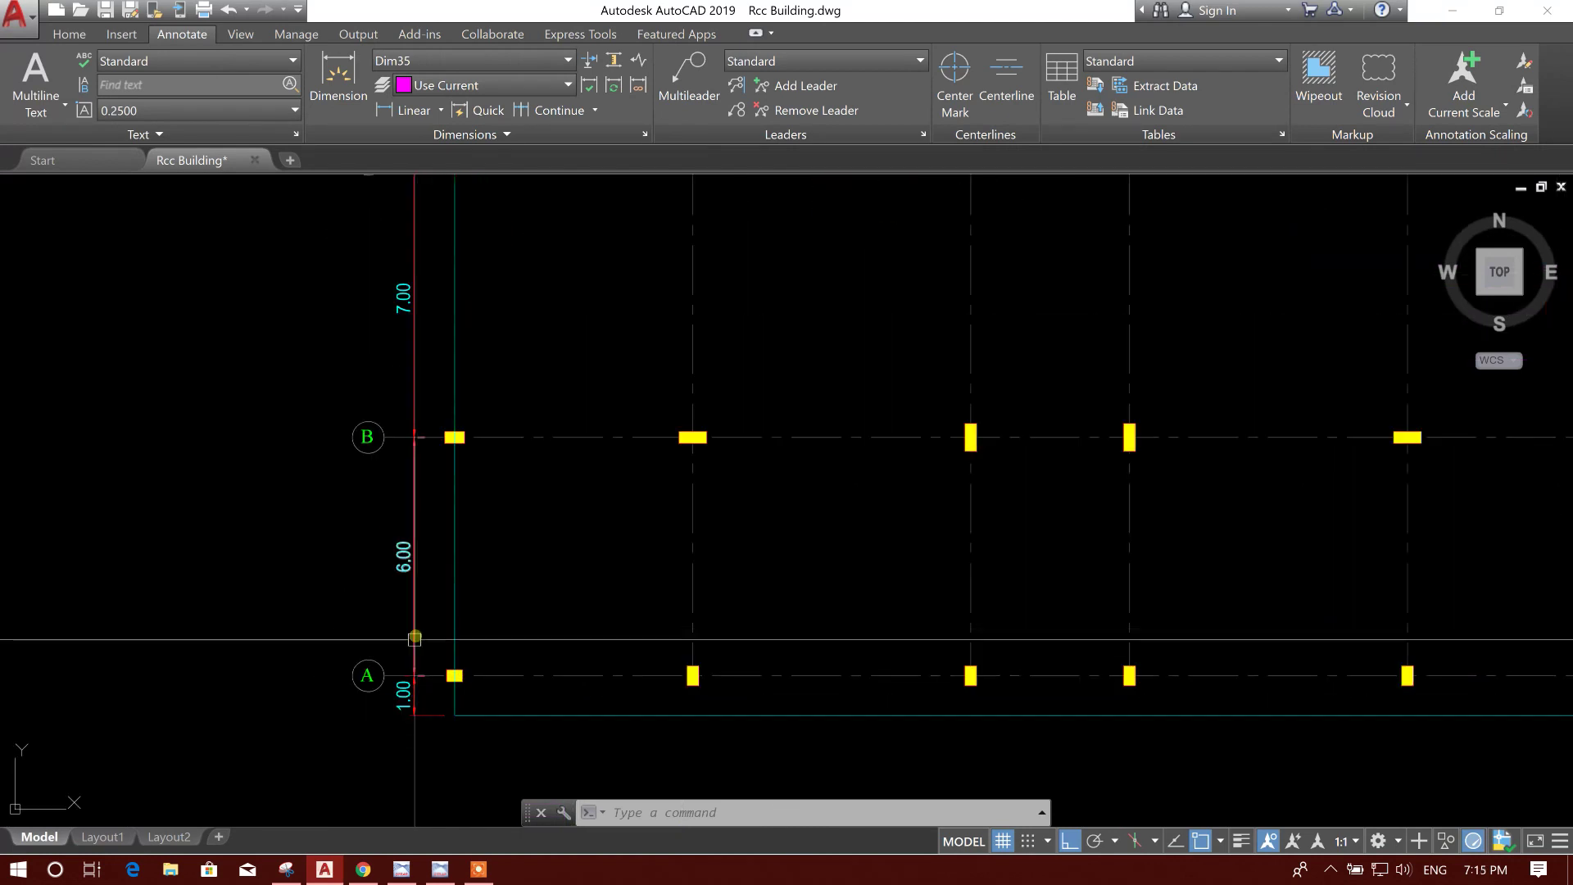
pyautogui.moveTo(405, 531); pyautogui.dragTo(403, 684, button='middle')
pyautogui.moveTo(366, 503); pyautogui.dragTo(347, 689, button='middle')
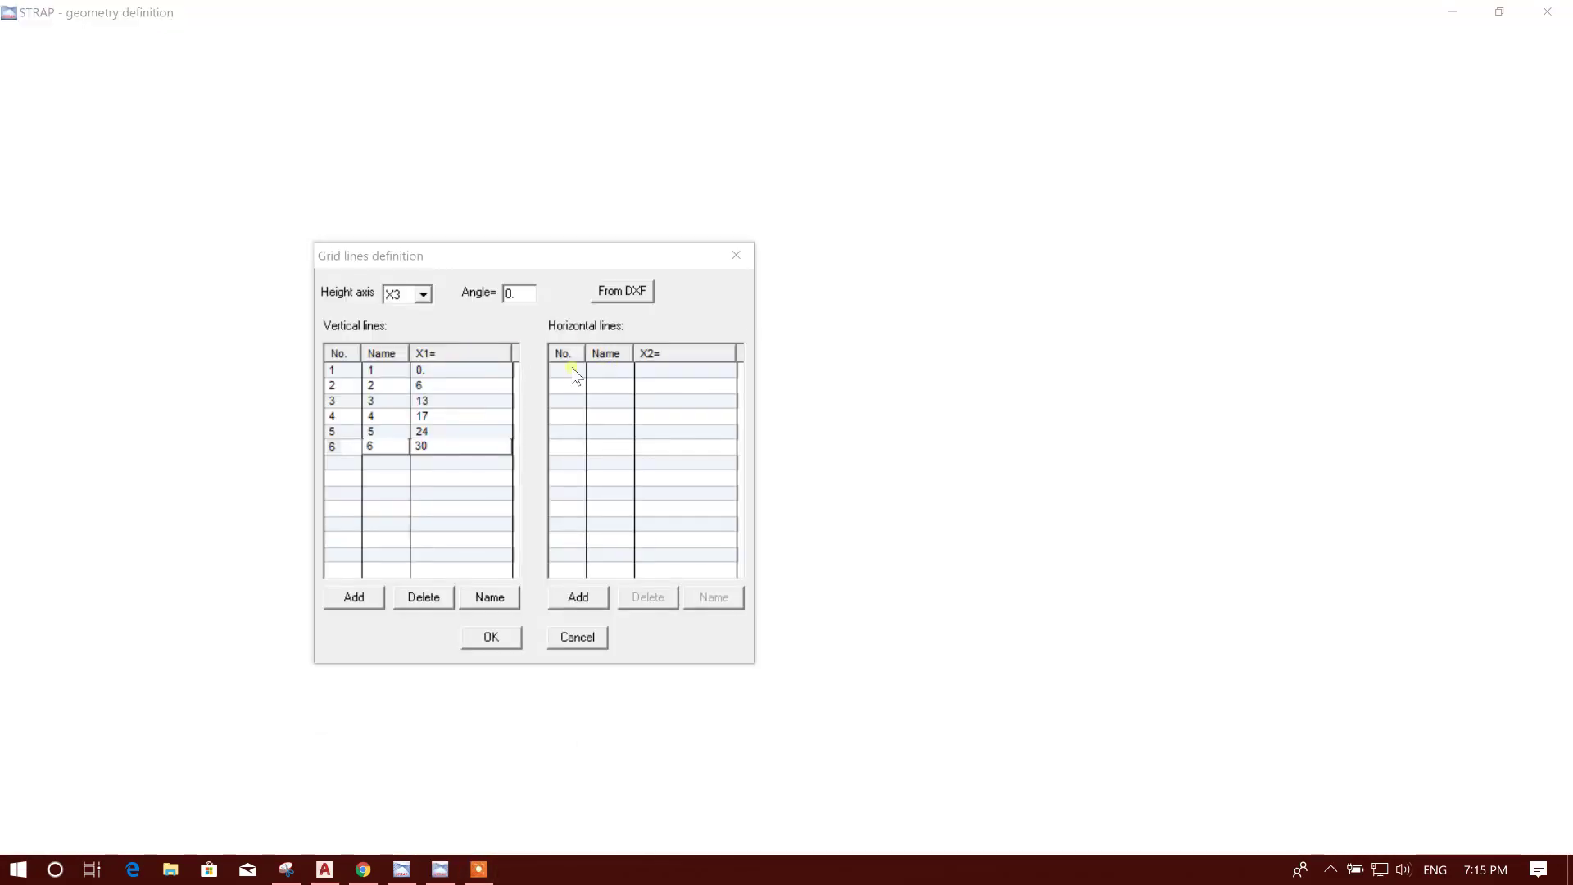
# Add 5 horizontal grid lines in STRAP from X2 = 0 with a step of 5, named from A.
pyautogui.click(592, 595)
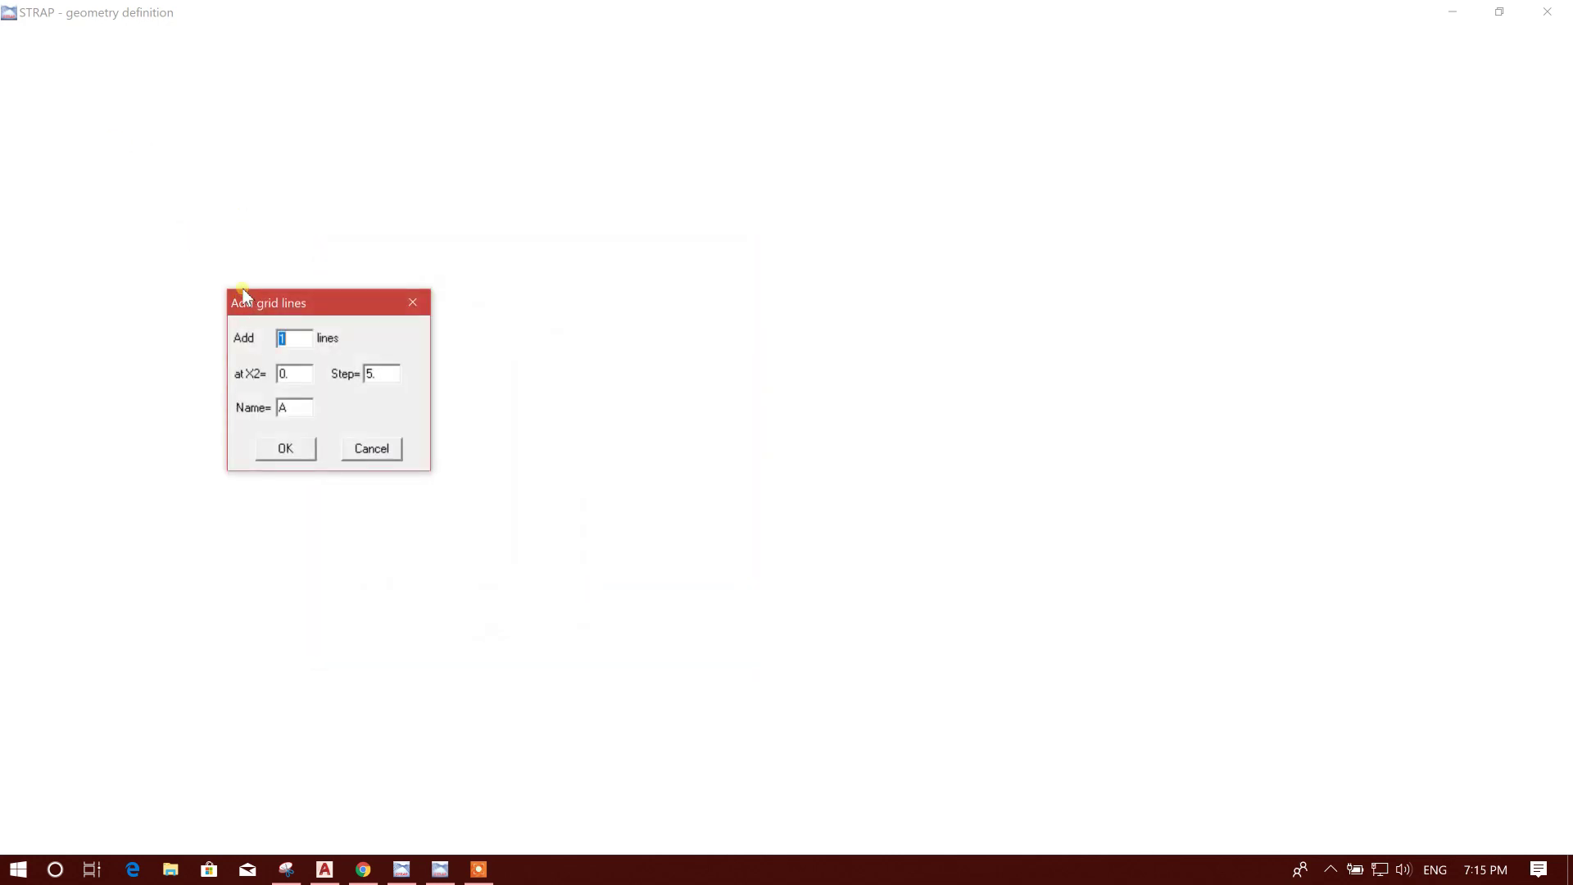
pyautogui.write('5')
pyautogui.click(290, 456)
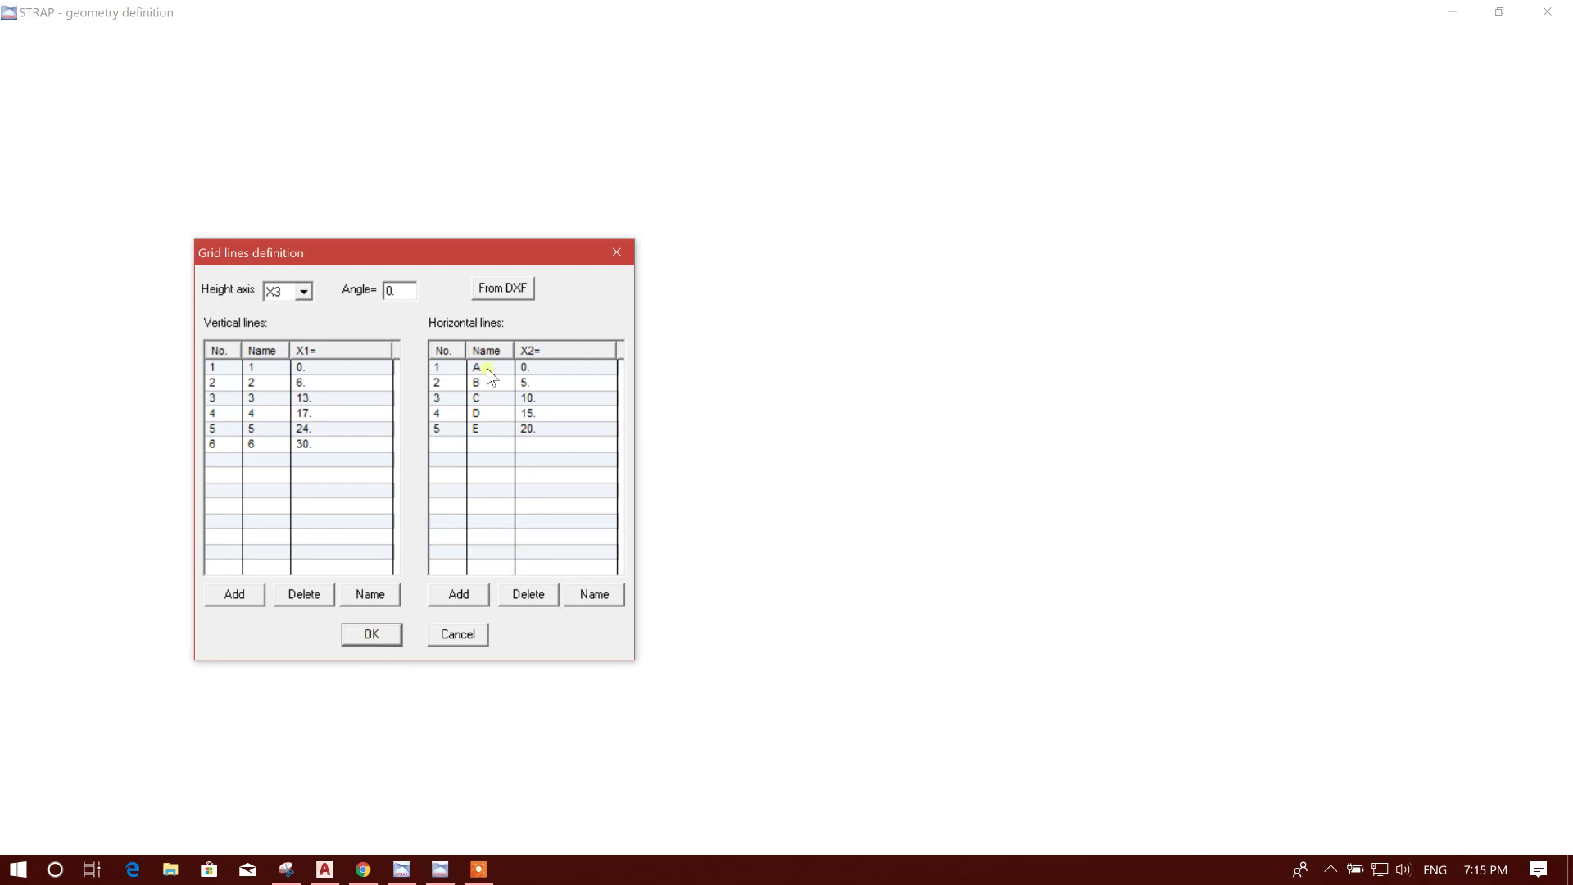
# Switch to the AutoCAD plan and check the spacings between the lettered axes A to E for the horizontal grid lines.
pyautogui.moveTo(455, 244); pyautogui.dragTo(582, 255)
pyautogui.click(673, 376)
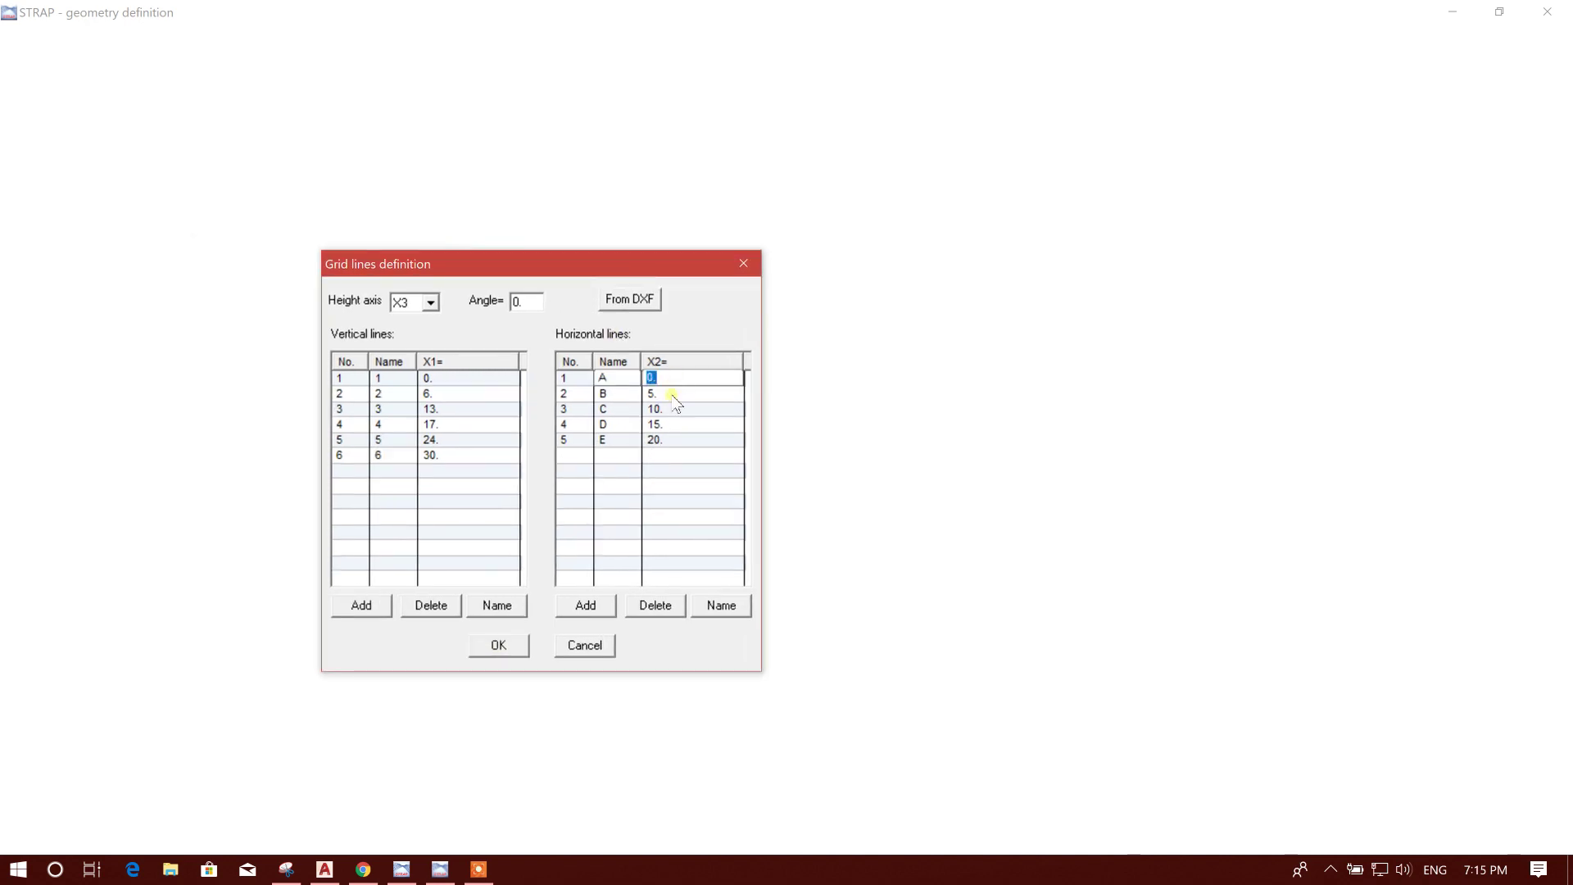
pyautogui.click(670, 394)
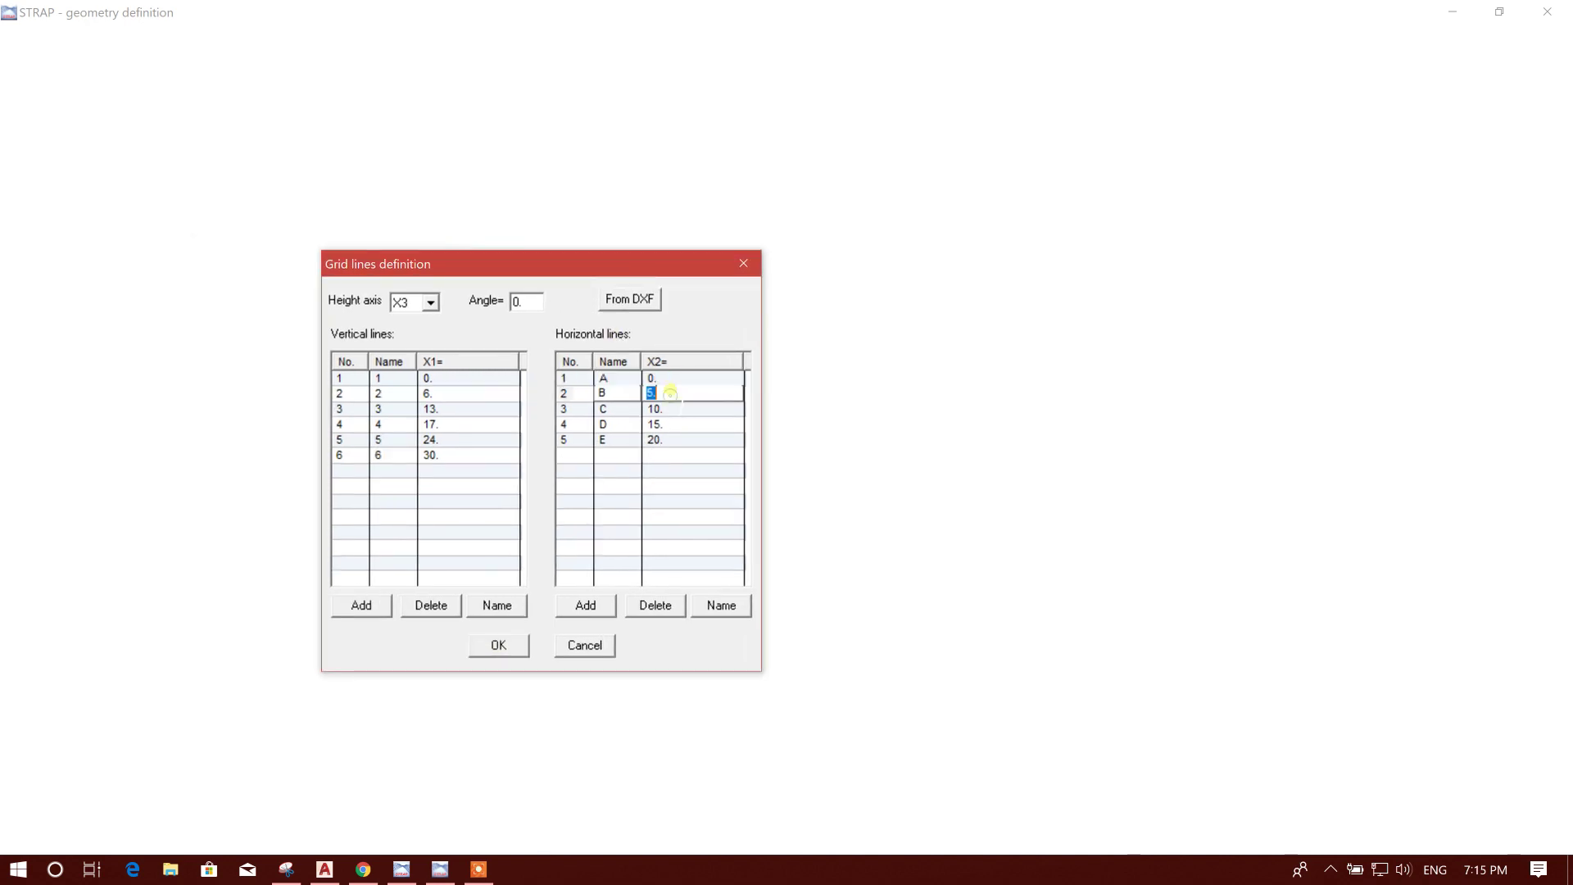
pyautogui.click(440, 870)
pyautogui.click(324, 869)
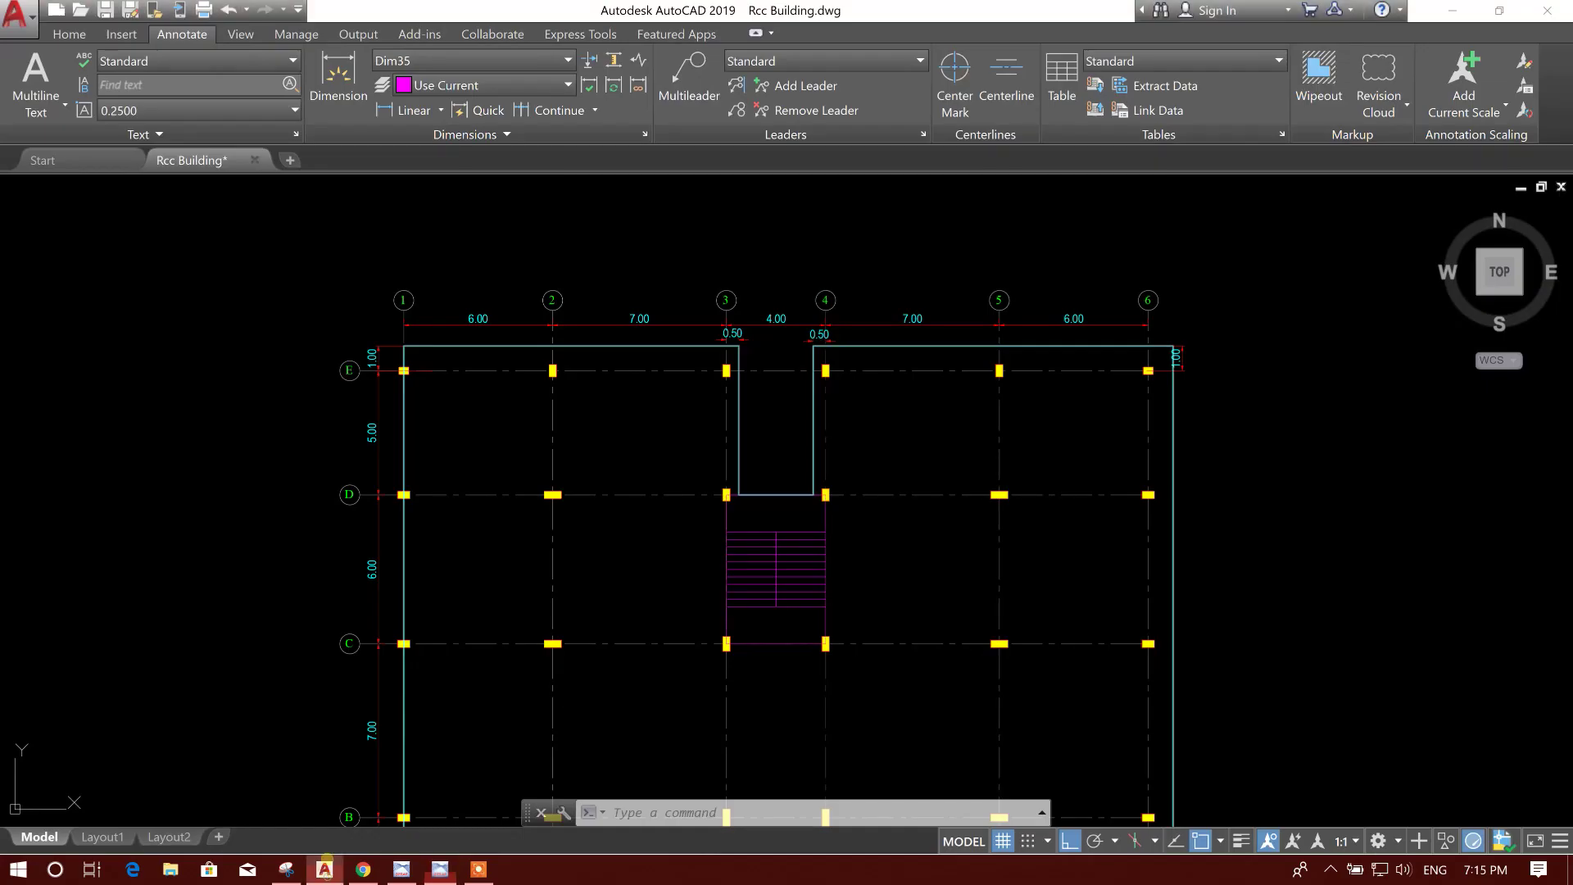
pyautogui.moveTo(416, 783); pyautogui.dragTo(437, 625, button='middle')
pyautogui.moveTo(470, 530); pyautogui.dragTo(459, 653, button='middle')
pyautogui.moveTo(443, 434); pyautogui.dragTo(436, 559, button='middle')
pyautogui.moveTo(479, 688); pyautogui.dragTo(491, 476, button='middle')
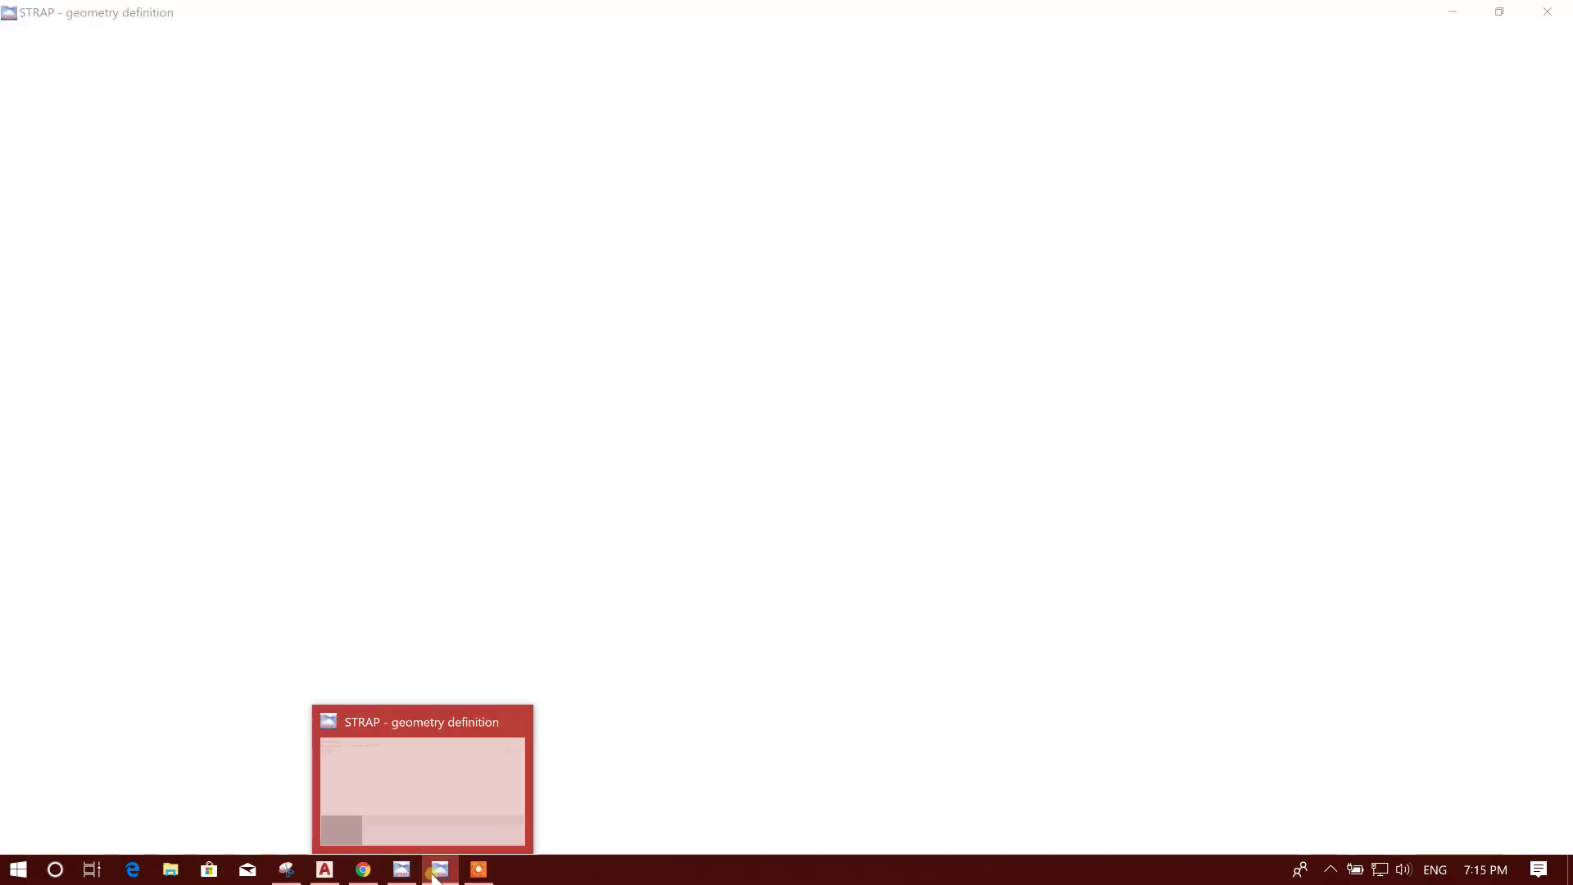
# Return to STRAP and set the X2 coordinates of horizontal grid lines B and C to 6 and 13.
pyautogui.click(434, 762)
pyautogui.click(438, 766)
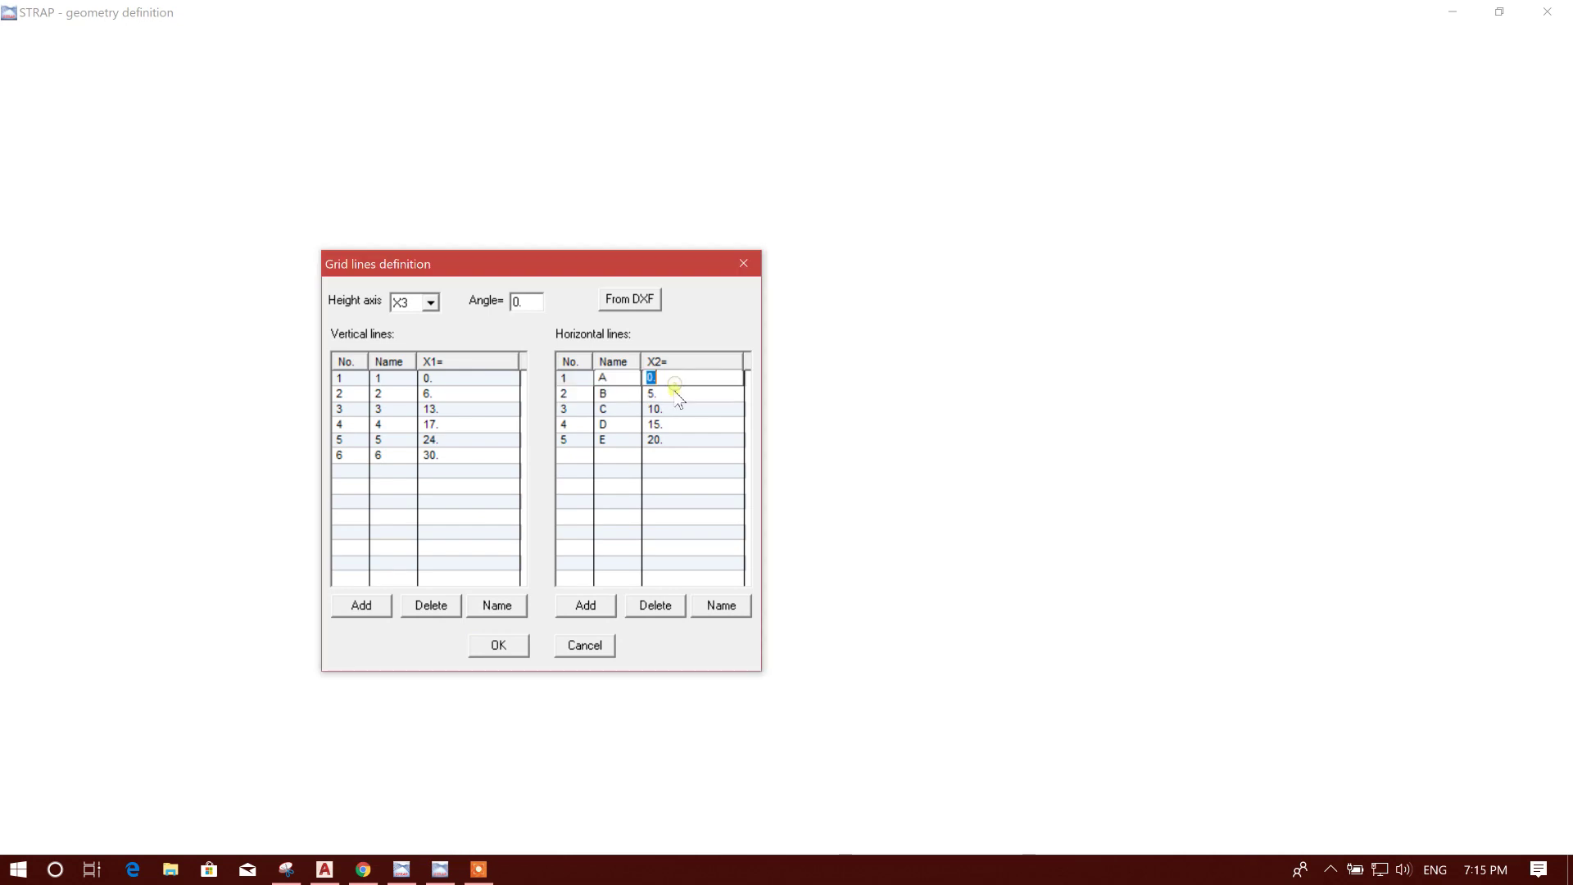
pyautogui.click(667, 392)
pyautogui.click(668, 392)
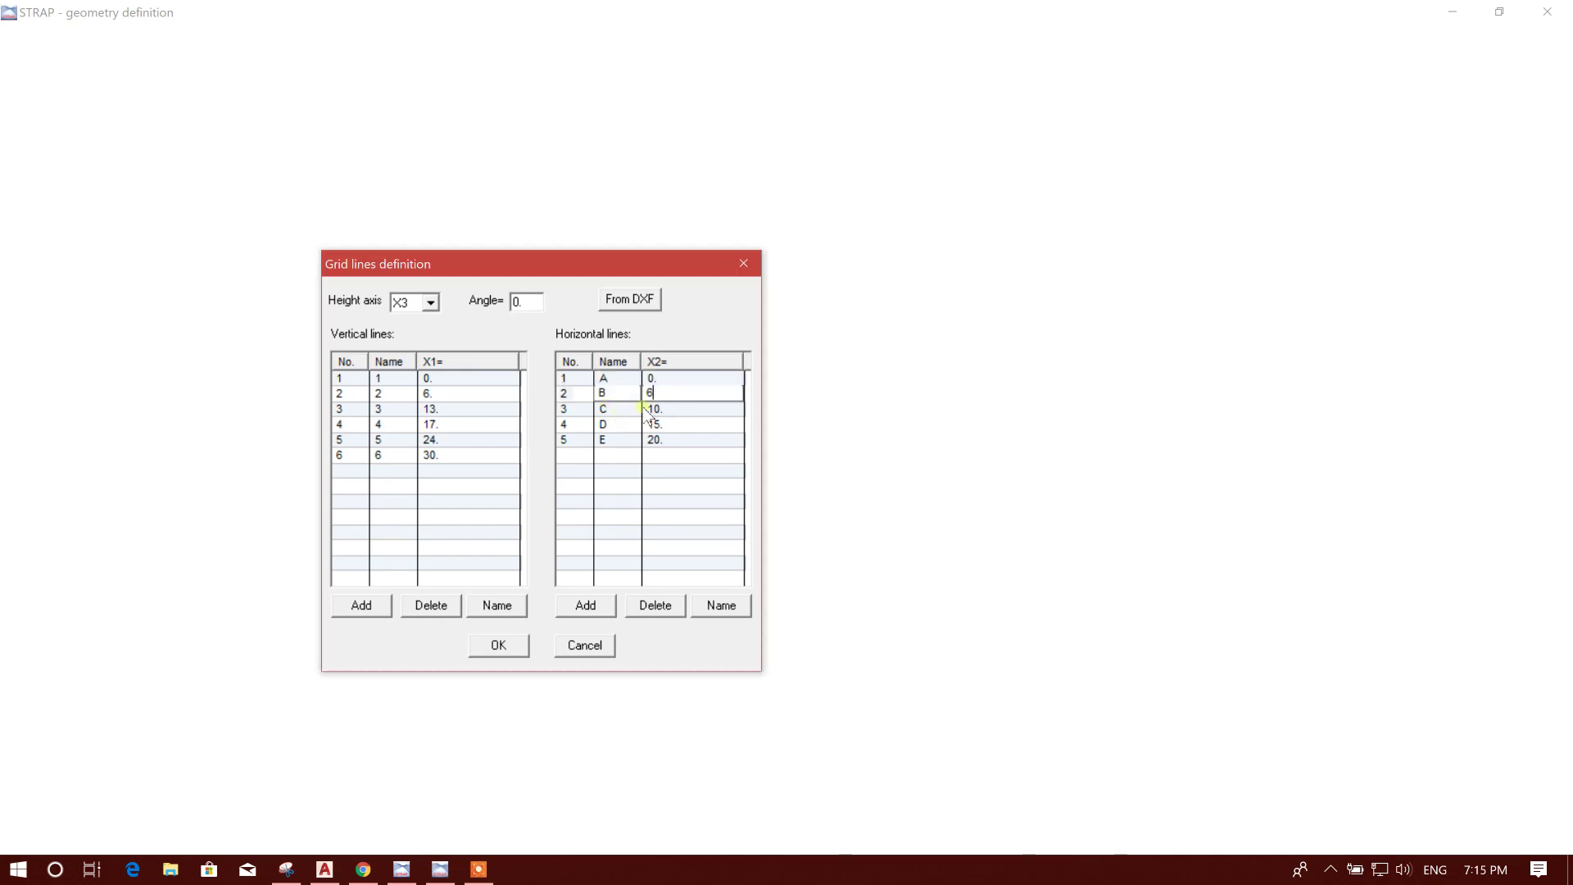
pyautogui.click(664, 407)
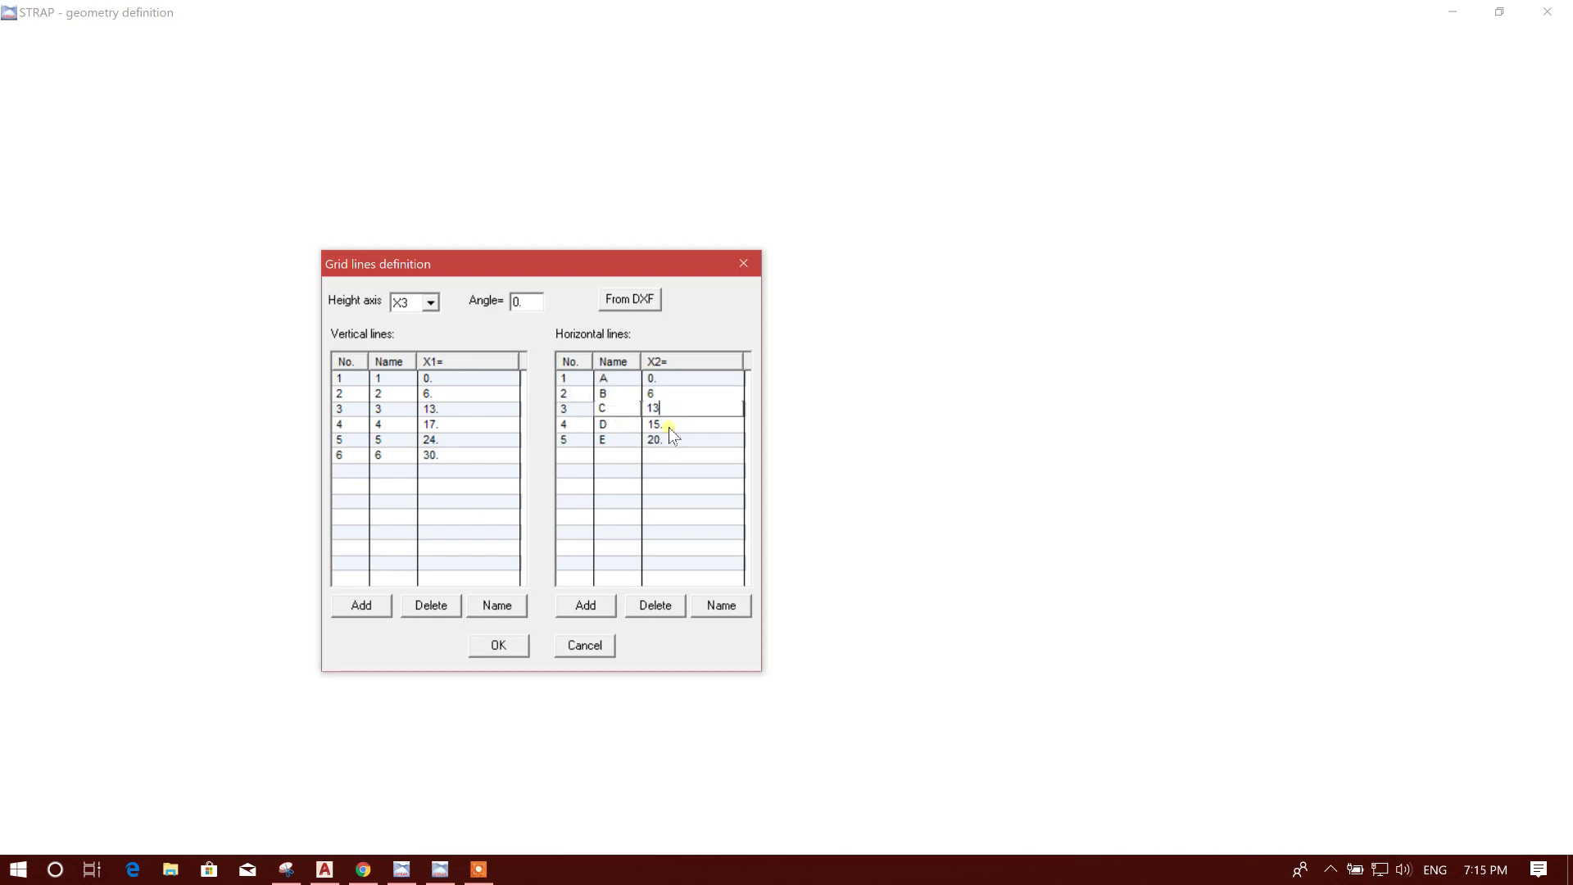
pyautogui.write('13')
# Set the X2 coordinates of horizontal grid lines D and E to 19 and 24 from the AutoCAD plan, and accept the grid definition.
pyautogui.click(669, 426)
pyautogui.click(325, 870)
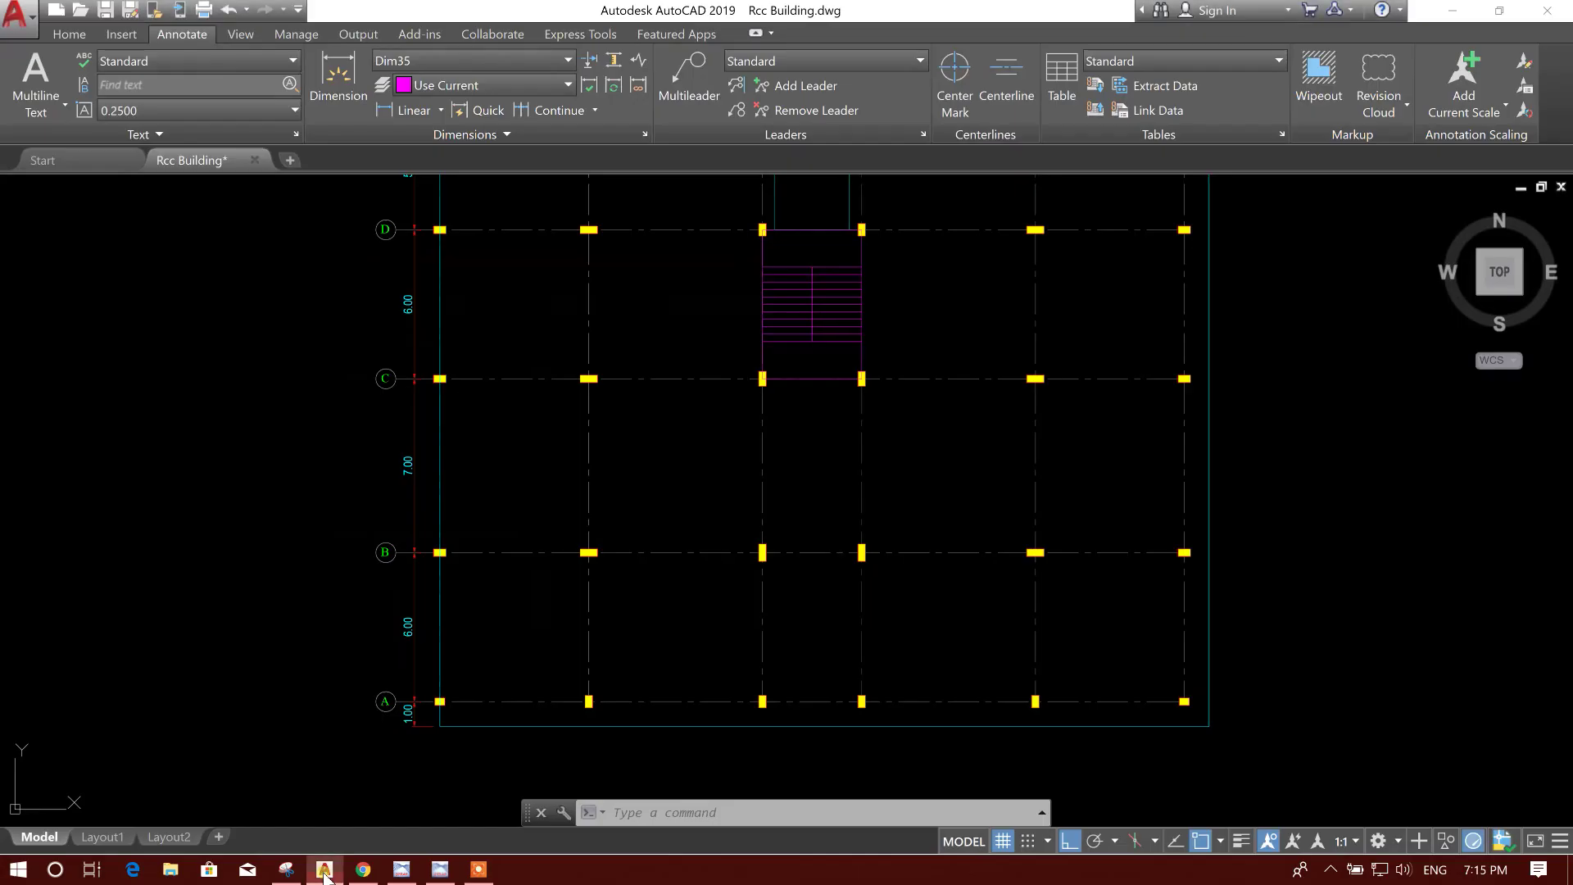
pyautogui.moveTo(588, 372); pyautogui.dragTo(563, 495, button='middle')
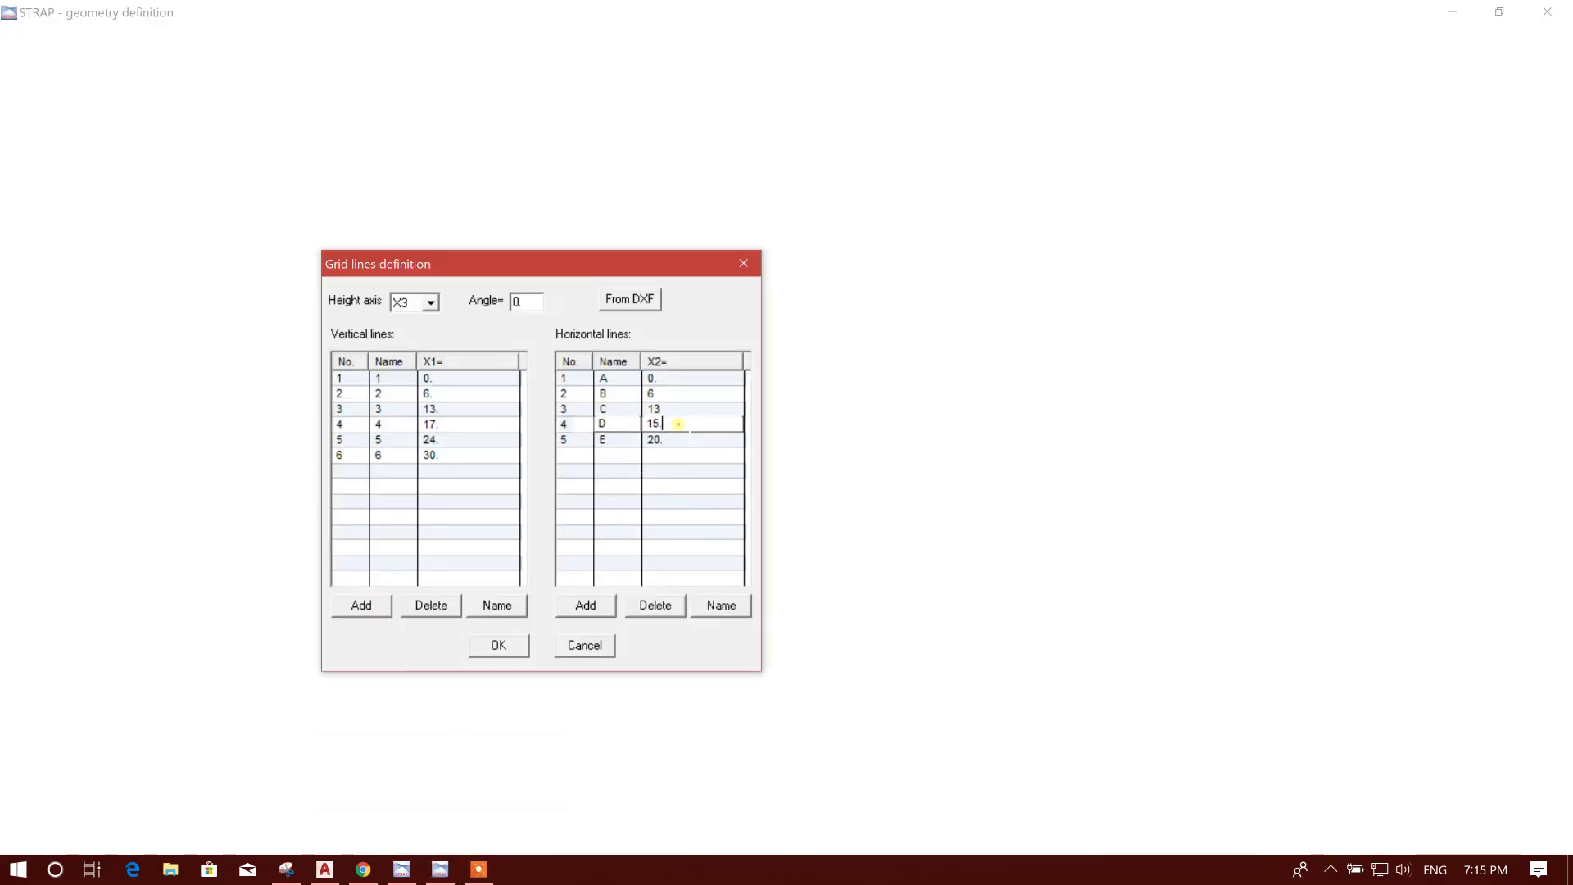
pyautogui.write('19')
pyautogui.click(676, 439)
pyautogui.write('24')
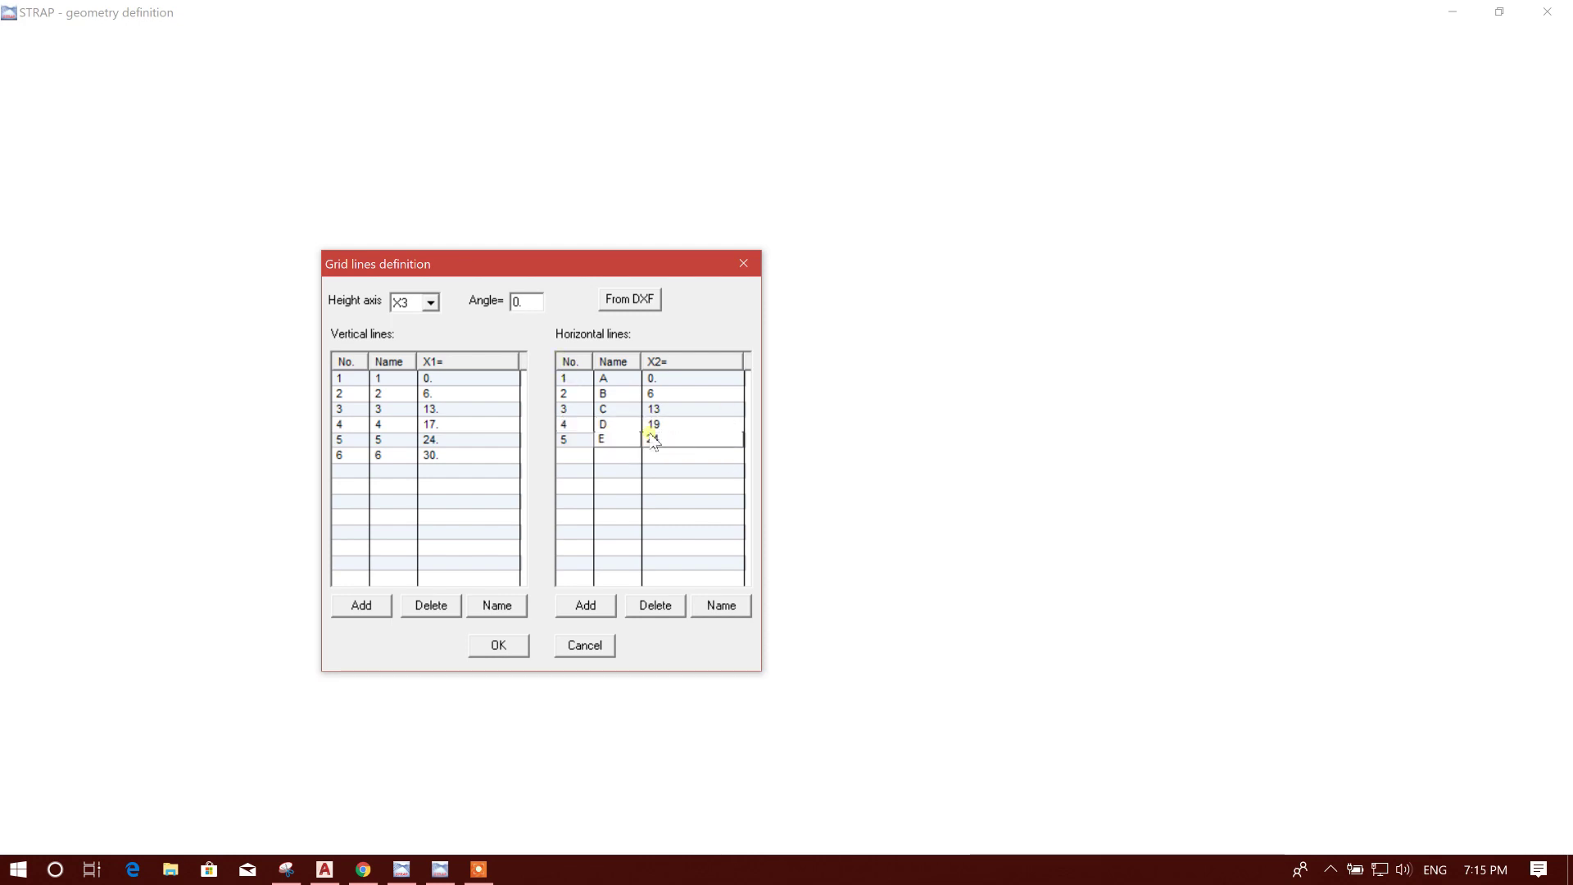
pyautogui.click(703, 409)
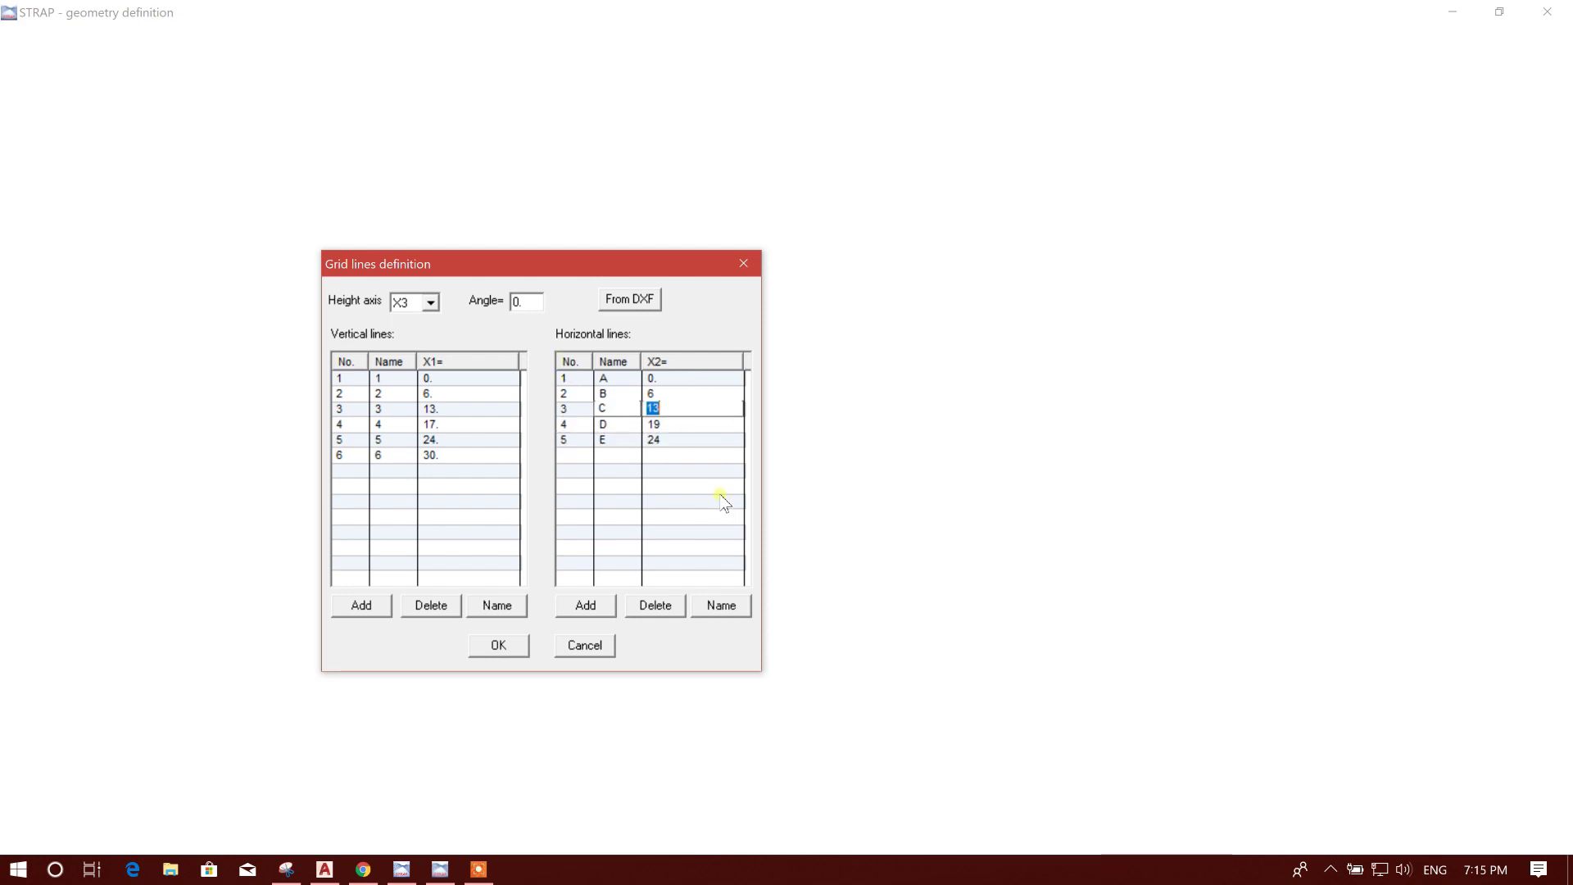
pyautogui.click(499, 646)
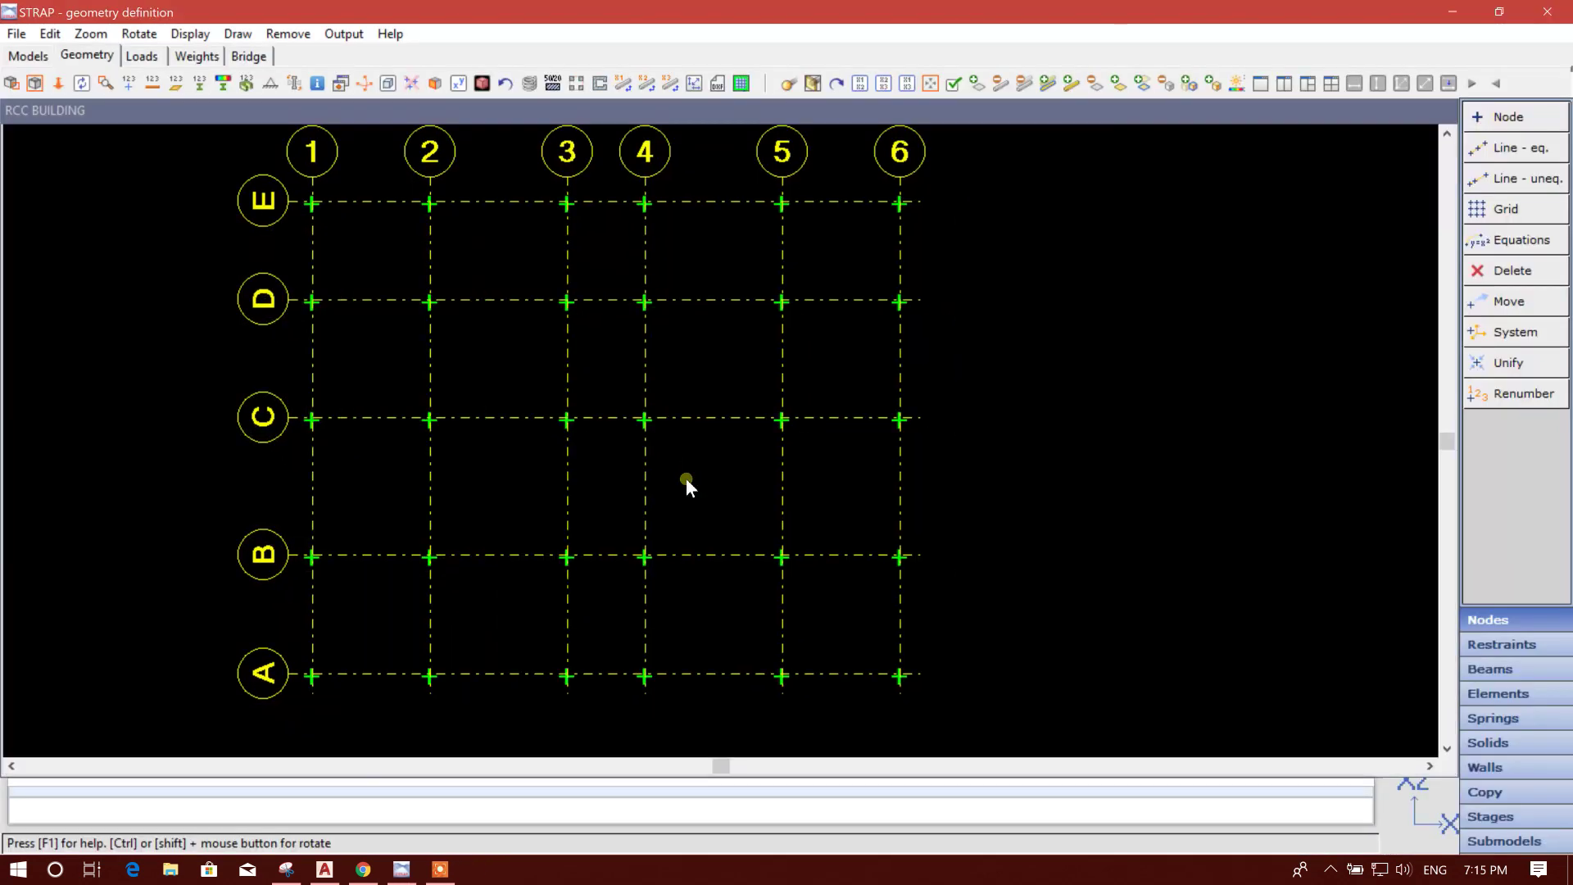
# Examine the generated grid in plan, covering lines 1 to 6, lines A to E and their intersections.
pyautogui.moveTo(426, 459); pyautogui.dragTo(378, 510, button='middle')
pyautogui.scroll(-1, 350, 421)
pyautogui.moveTo(553, 430)
pyautogui.mouseDown(button='middle')
pyautogui.moveTo(563, 420)
pyautogui.moveTo(560, 454)
pyautogui.mouseUp(button='middle')
pyautogui.moveTo(561, 565); pyautogui.dragTo(607, 449, button='middle')
pyautogui.scroll(-1, 362, 251)
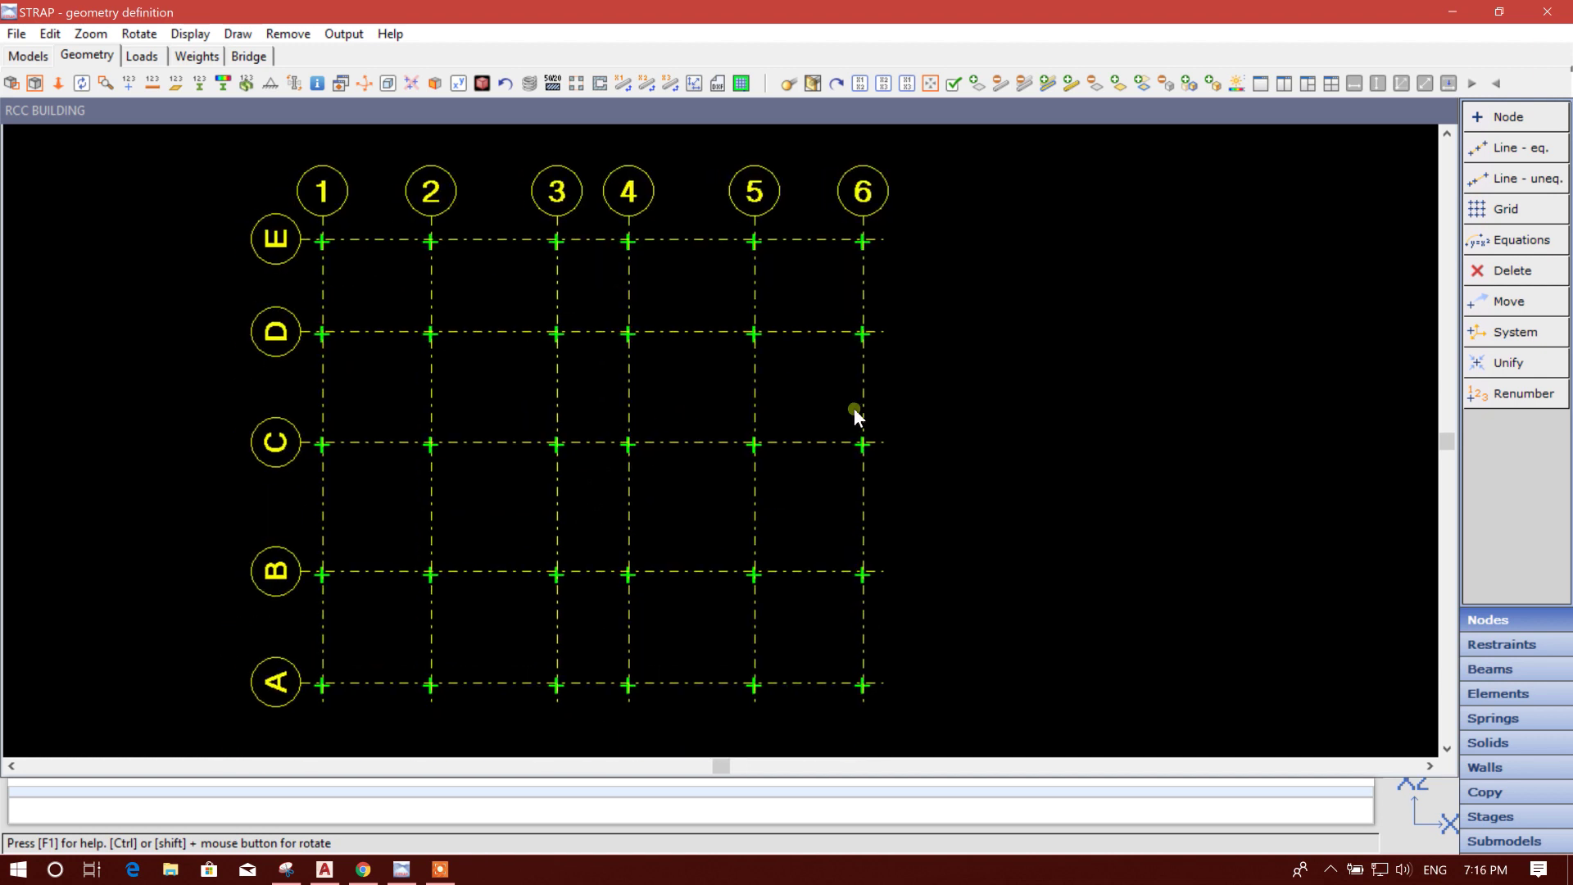
pyautogui.moveTo(426, 400); pyautogui.dragTo(427, 418, button='middle')
pyautogui.moveTo(557, 580); pyautogui.dragTo(564, 557, button='middle')
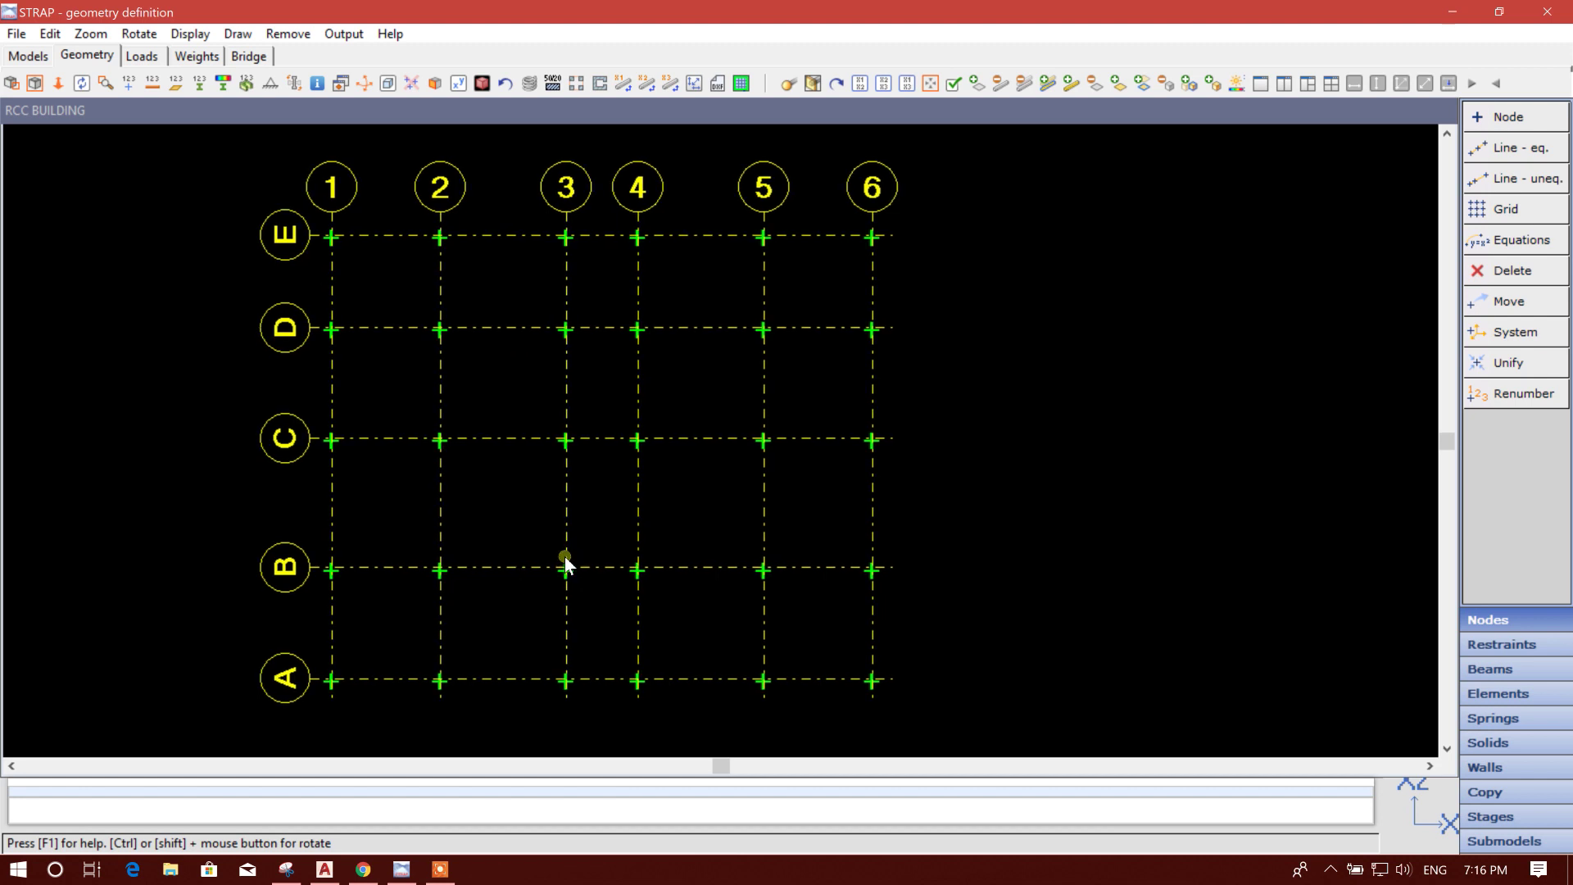
pyautogui.moveTo(881, 513); pyautogui.dragTo(884, 513, button='middle')
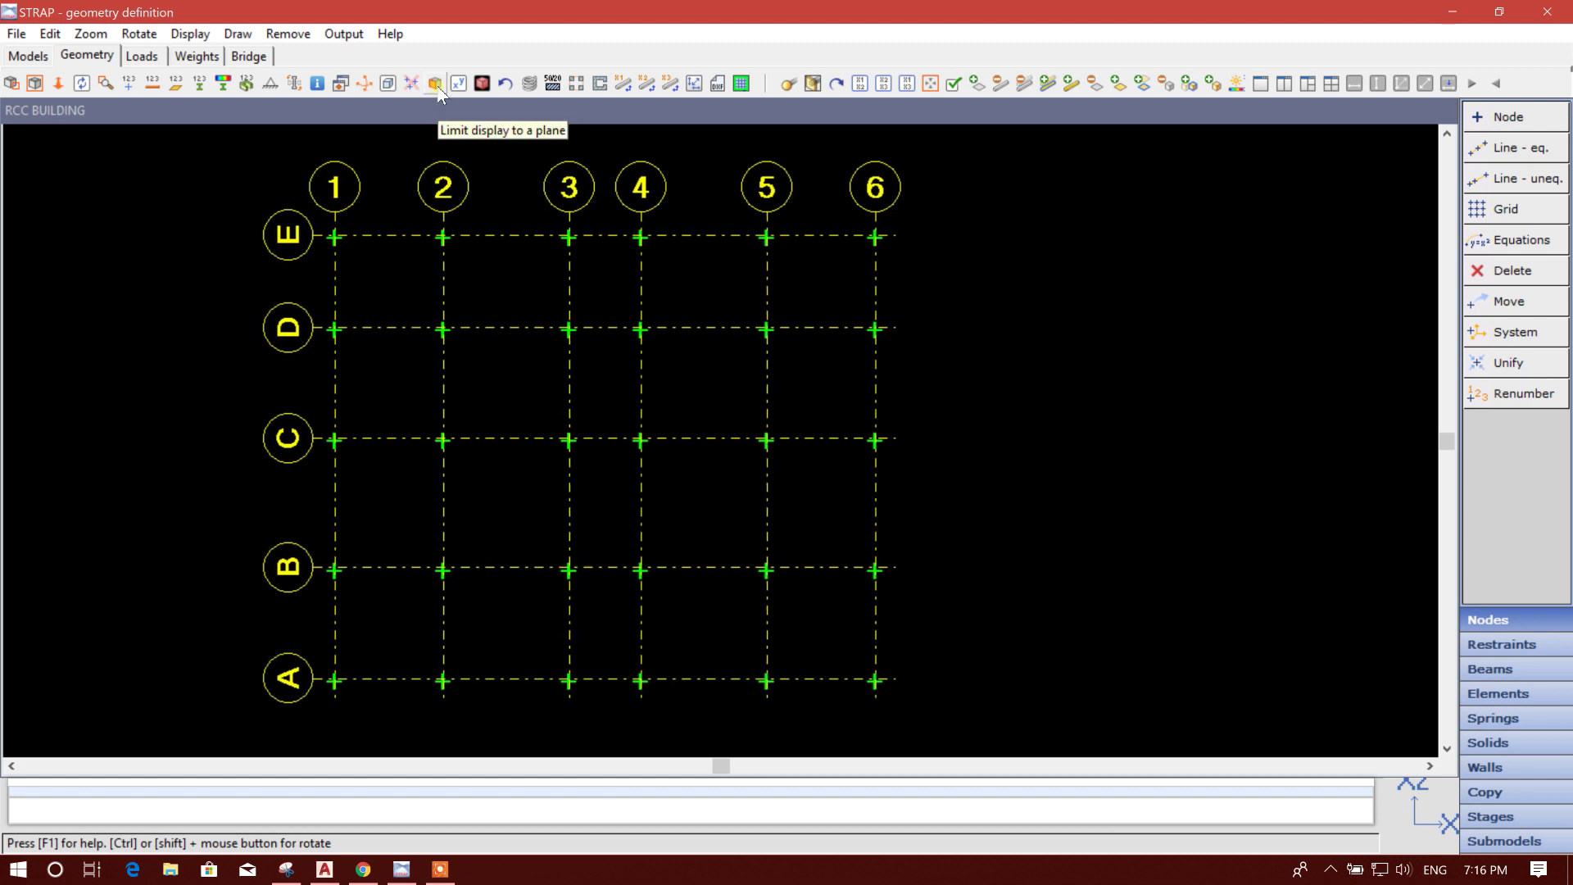
# View the grid isometrically, return to the plan view and centre the grid in it.
pyautogui.click(388, 84)
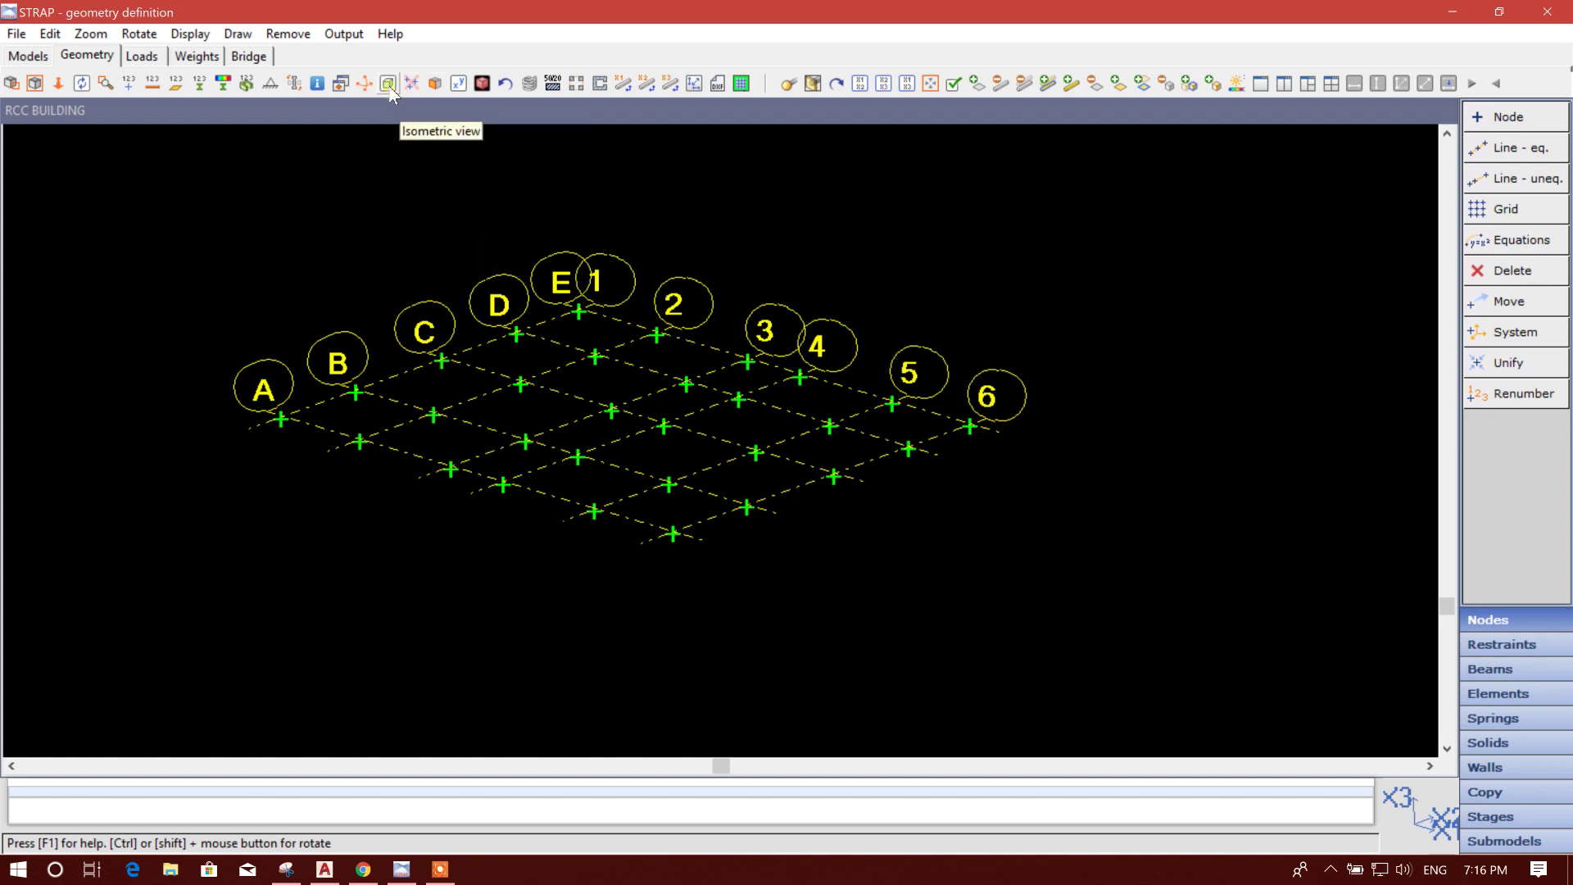
pyautogui.click(385, 84)
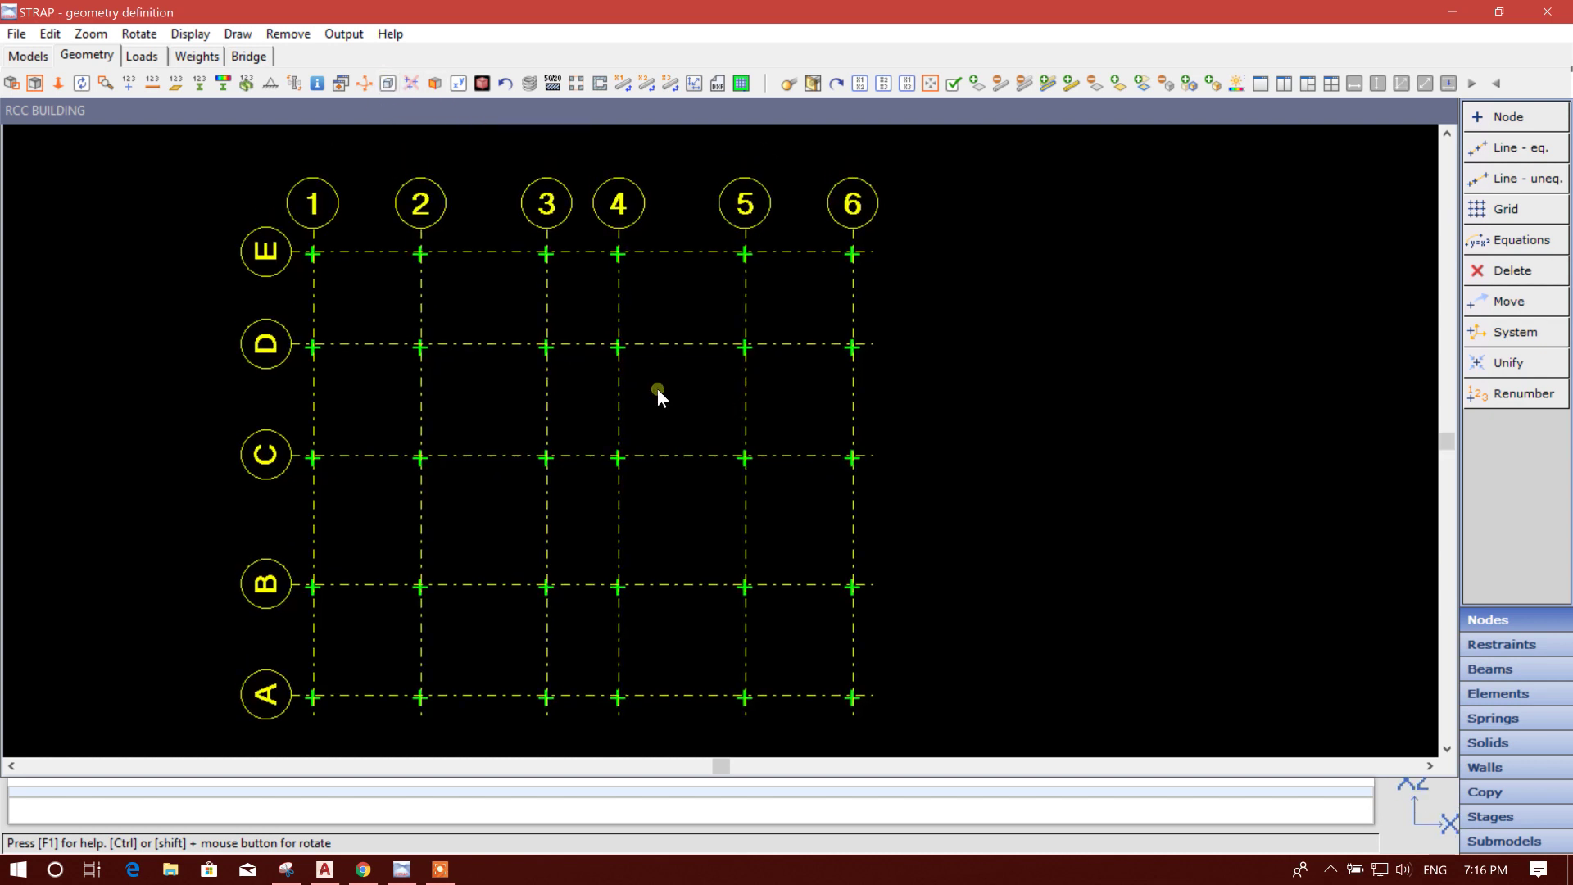
pyautogui.moveTo(1047, 461); pyautogui.dragTo(1118, 451, button='middle')
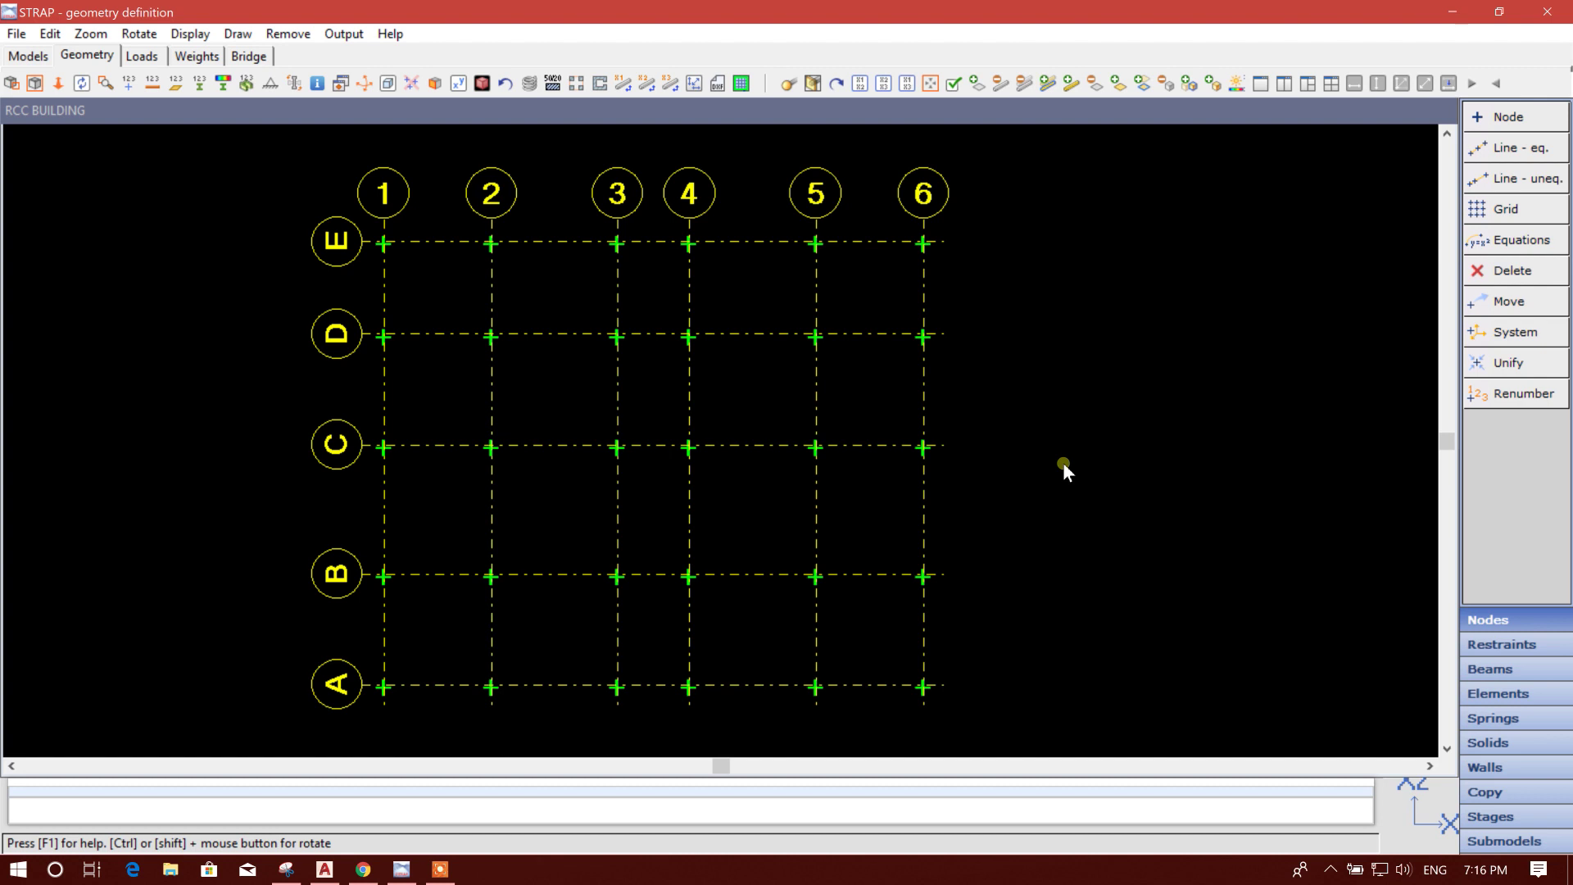
pyautogui.moveTo(648, 460); pyautogui.dragTo(630, 446, button='middle')
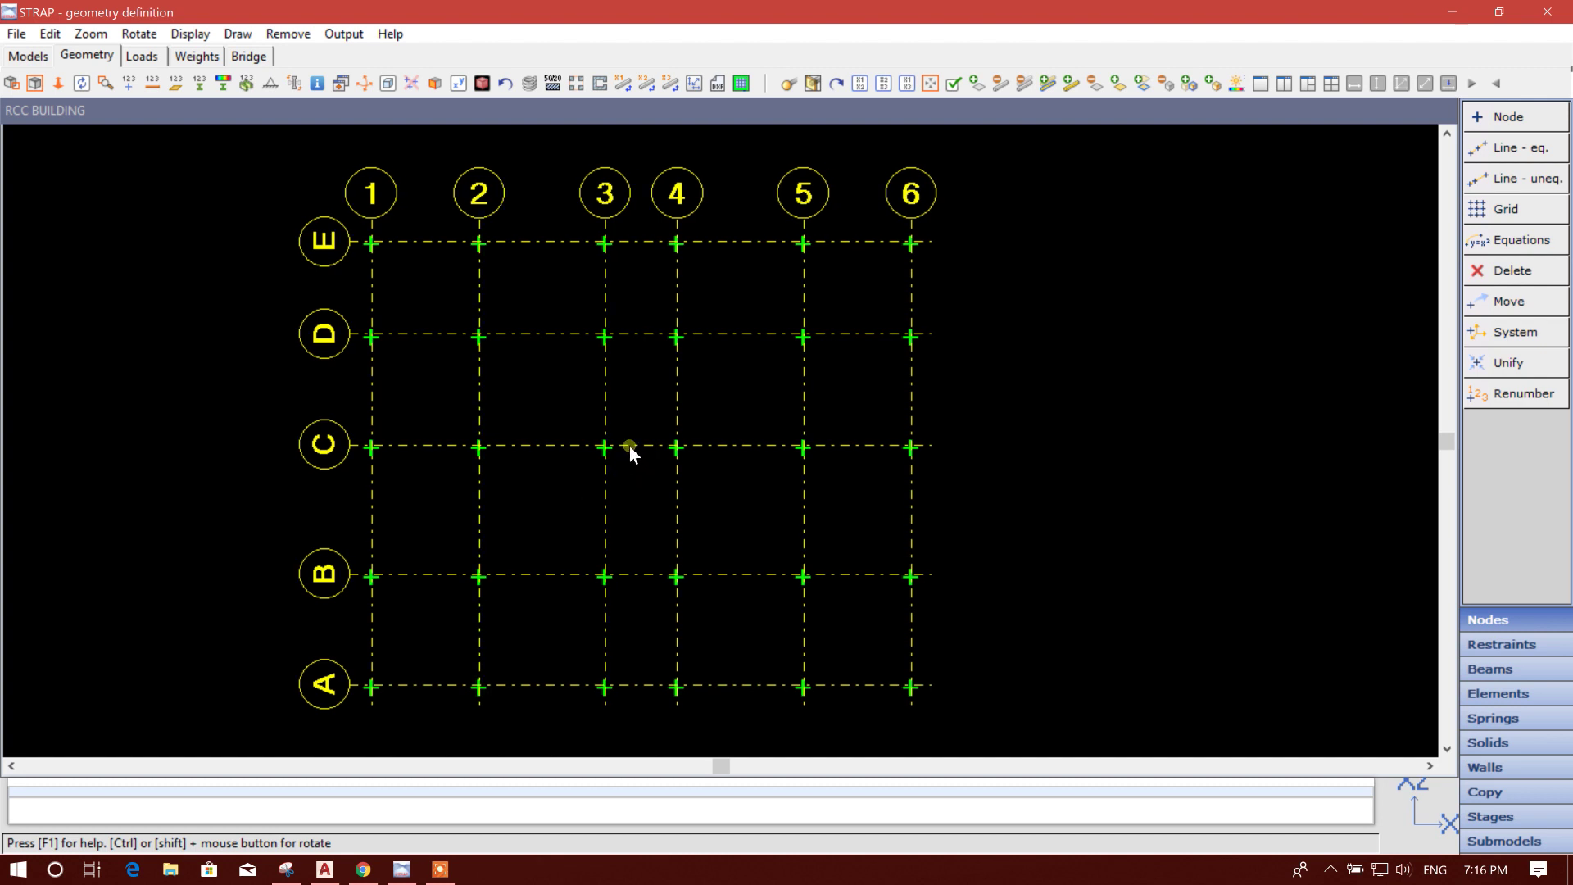
pyautogui.moveTo(1002, 489); pyautogui.dragTo(970, 485, button='middle')
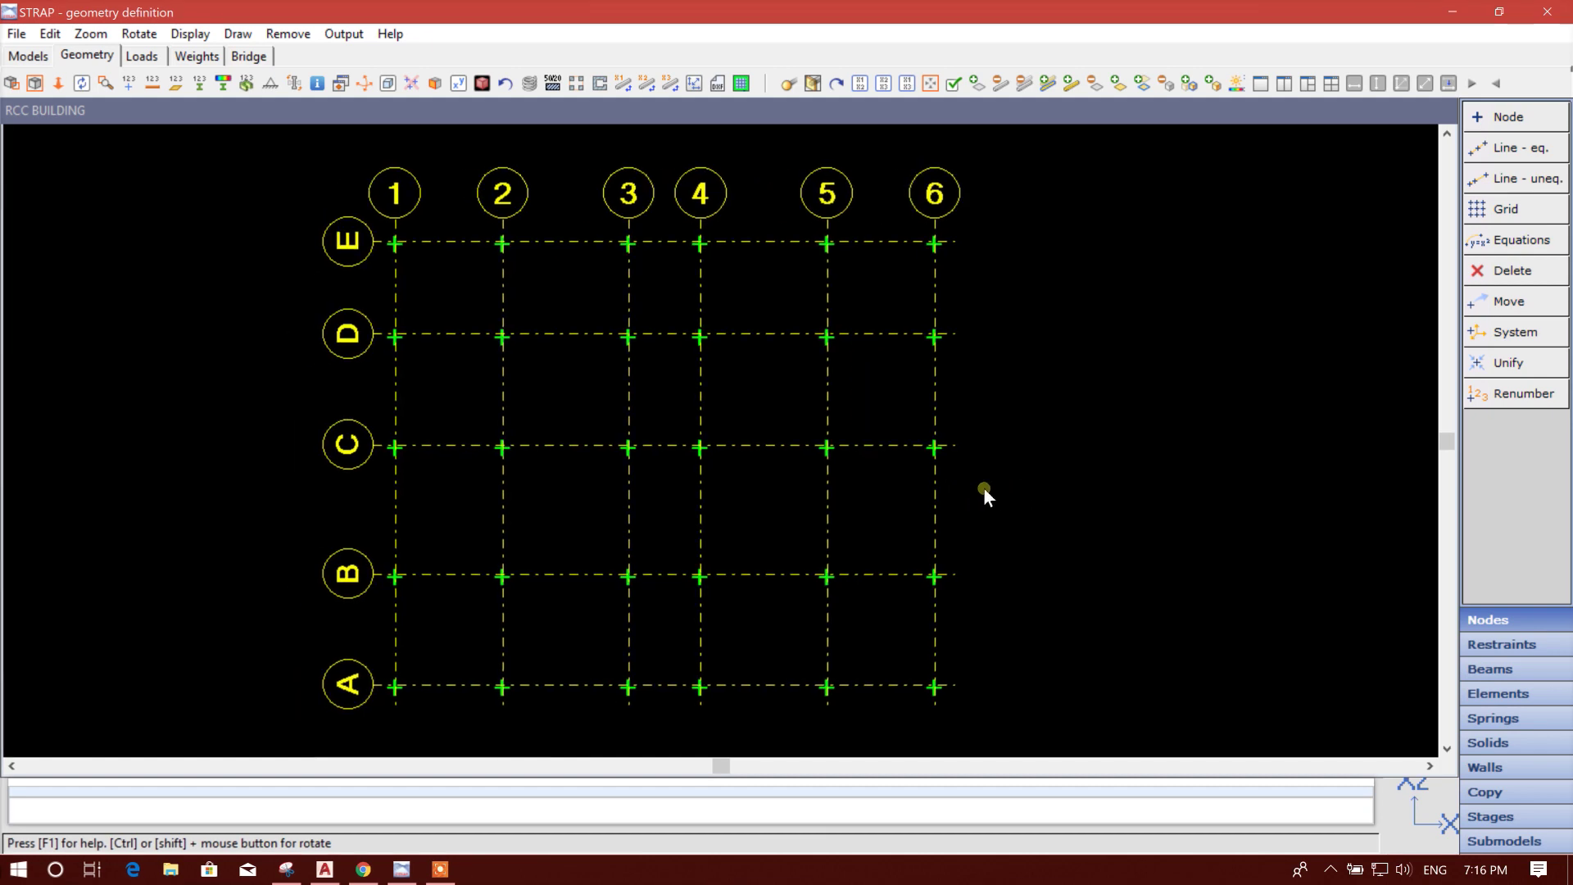